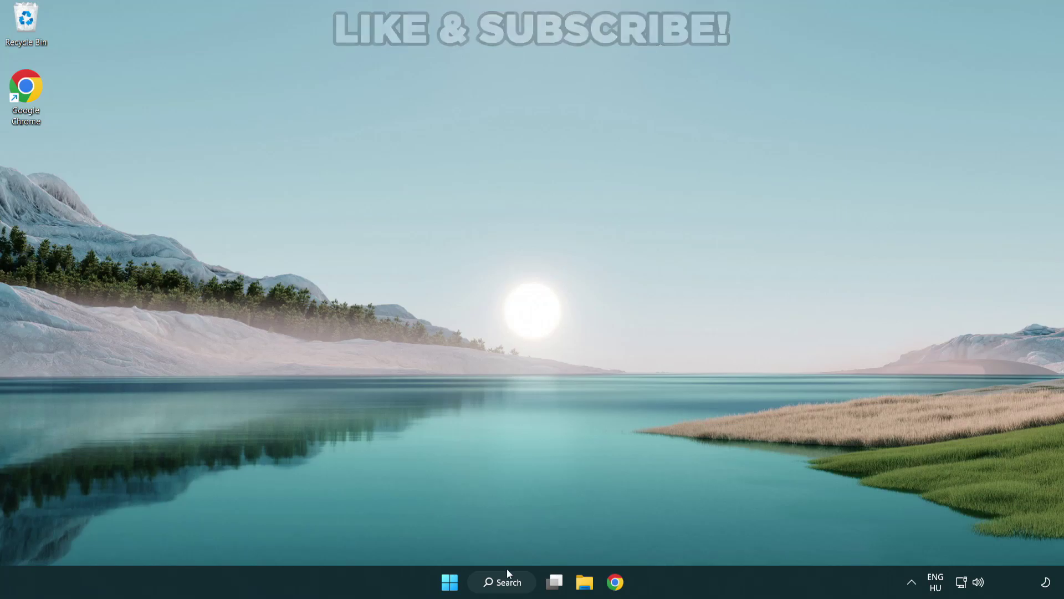
Search Windows for 'device manager' and launch Device Manager from the best match.
click(508, 585)
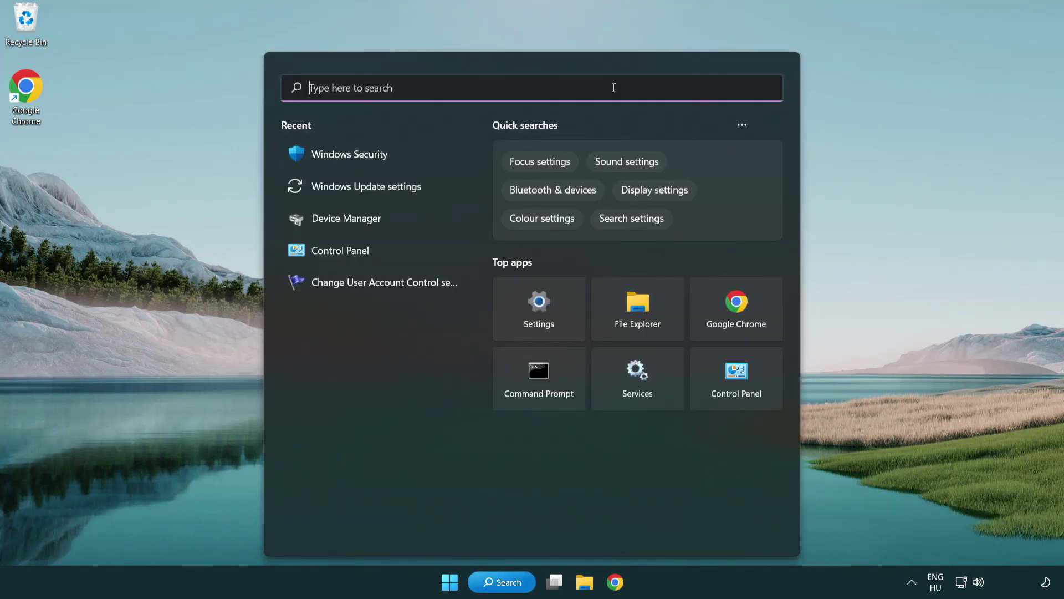
text(device m)
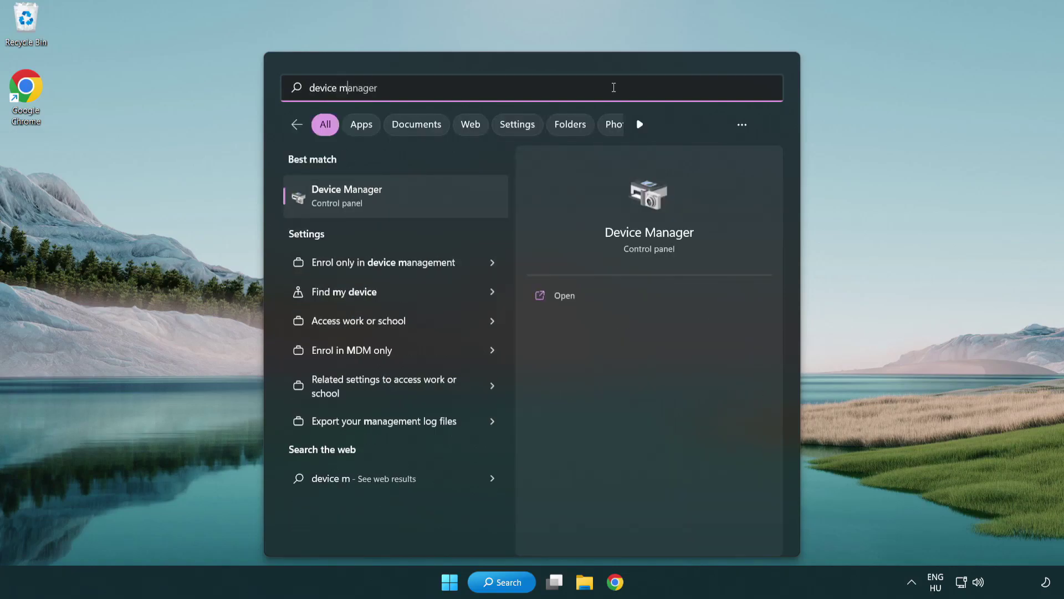
text(anager)
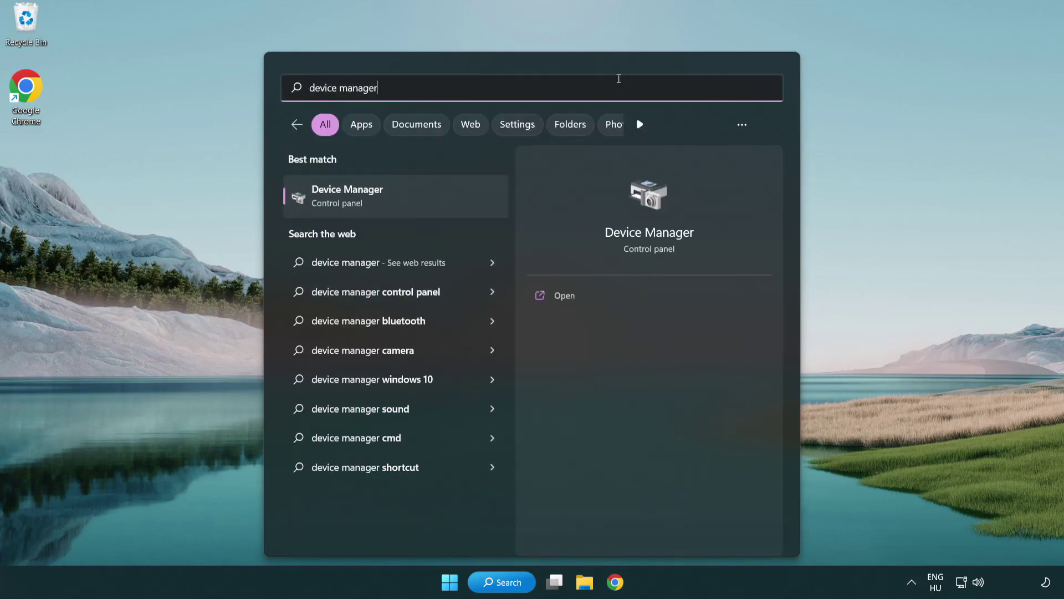
click(427, 201)
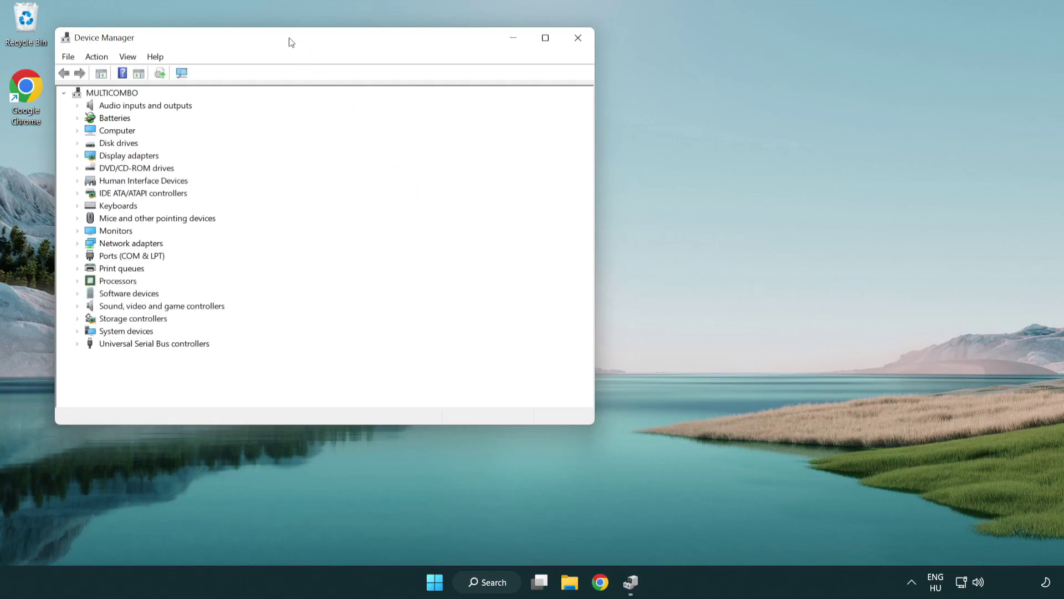
Expand Display adapters and bring up the context menu for the VMware SVGA 3D adapter.
drag(288, 41, 467, 107)
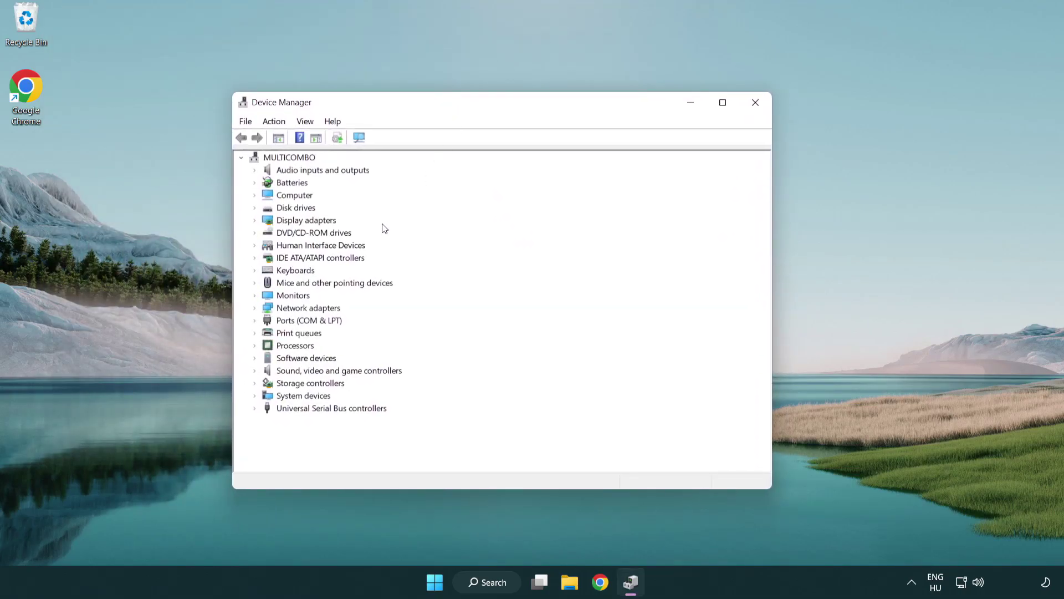
click(300, 222)
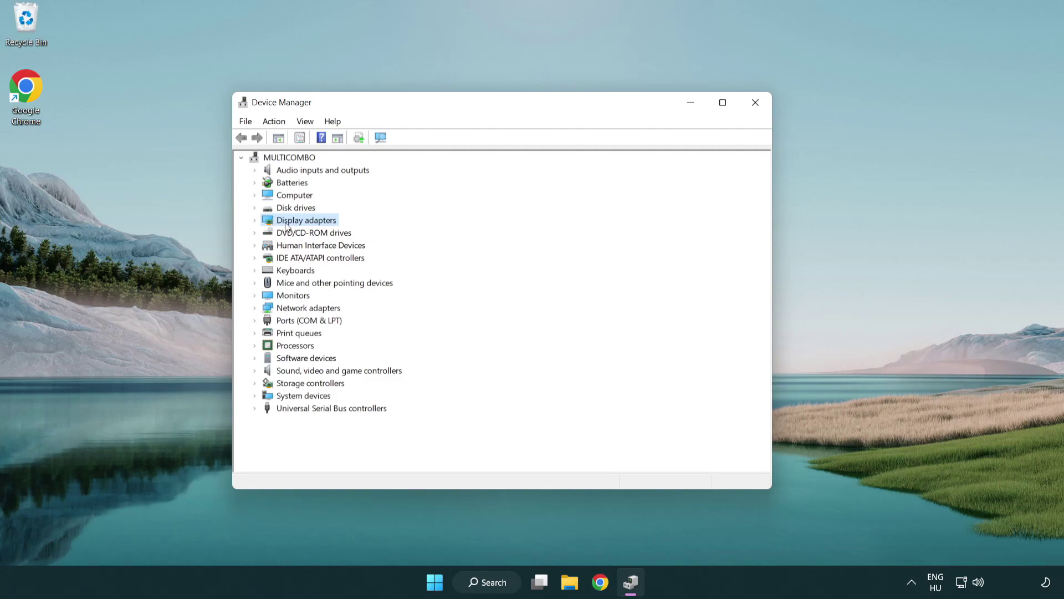
click(256, 221)
click(298, 236)
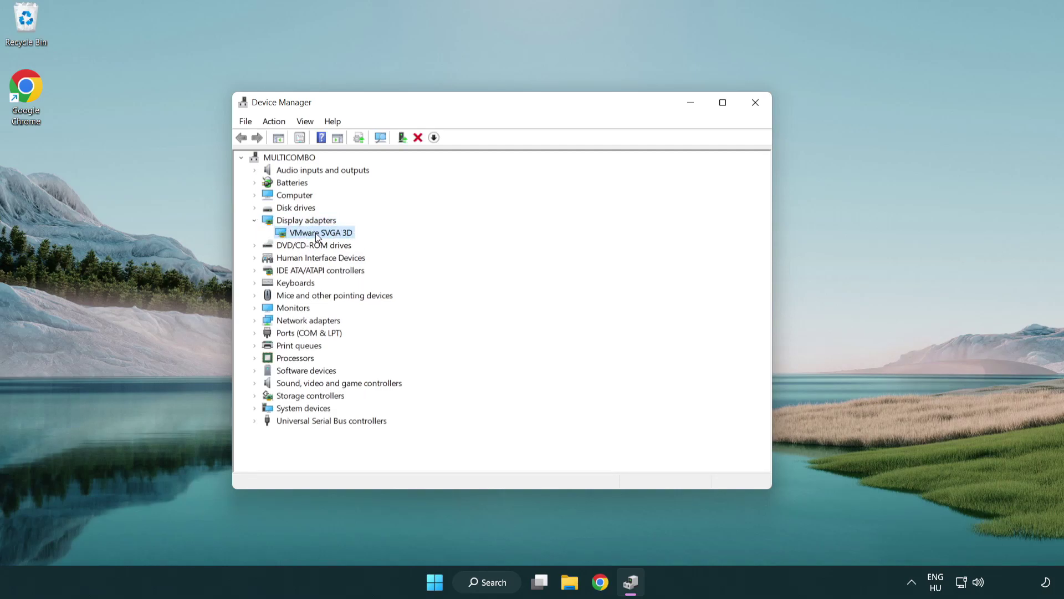
right_click(315, 233)
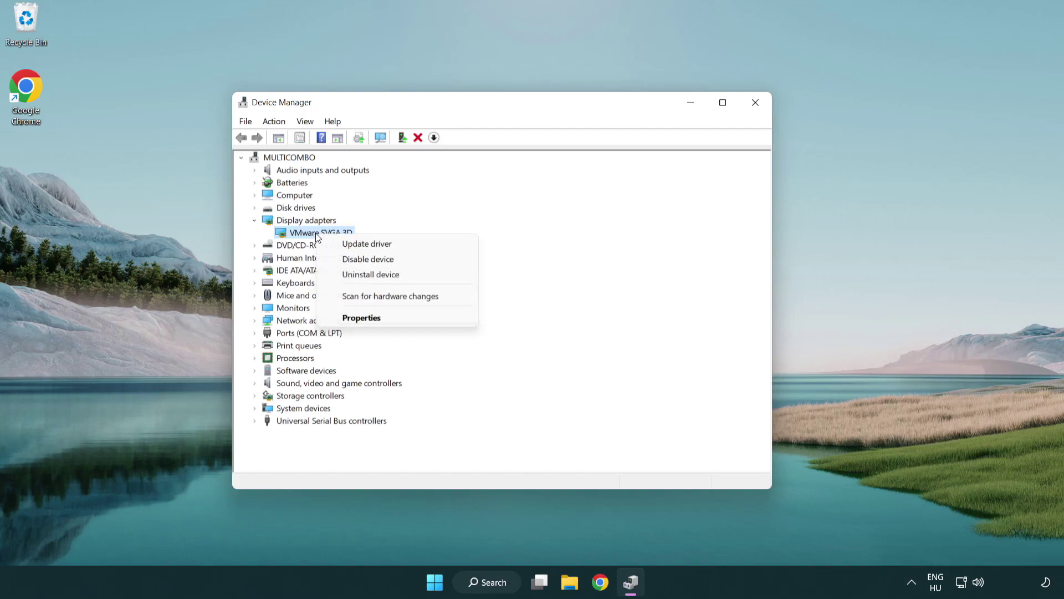
Search automatically for a newer VMware SVGA 3D driver, accept the result, and close Device Manager.
click(419, 242)
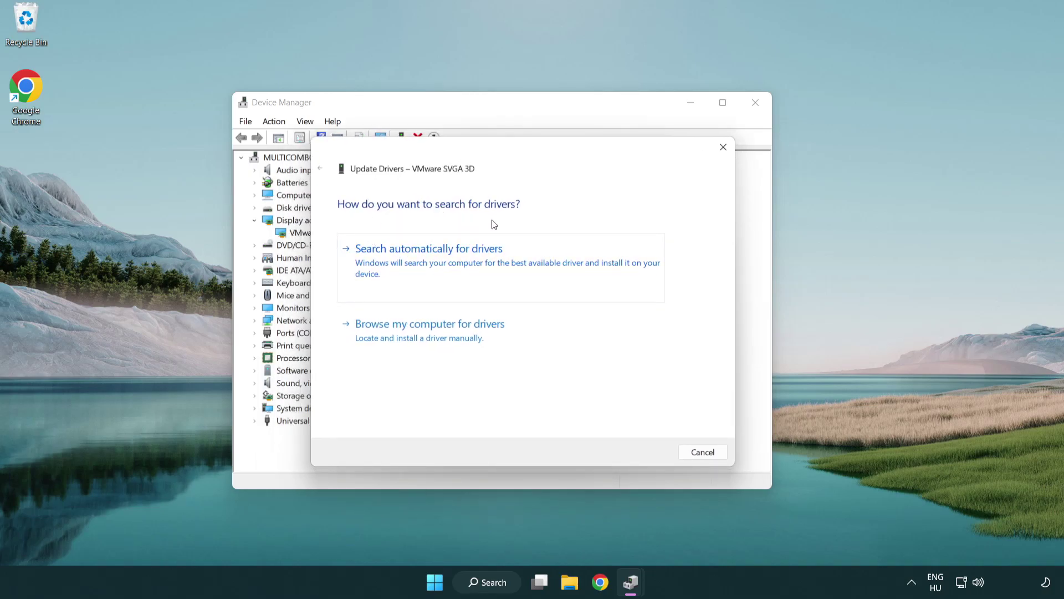
click(467, 260)
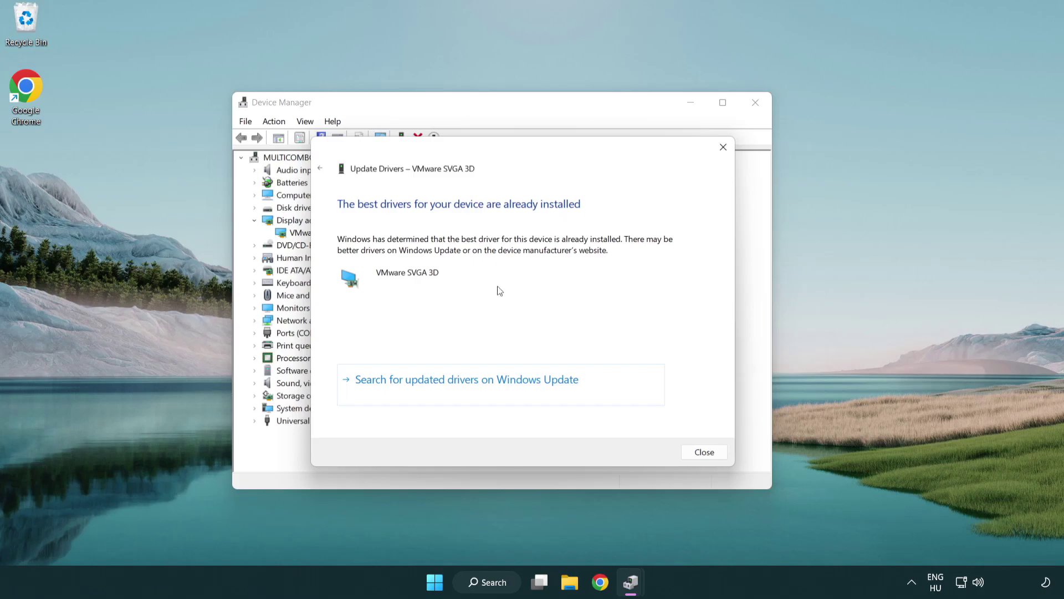
click(705, 453)
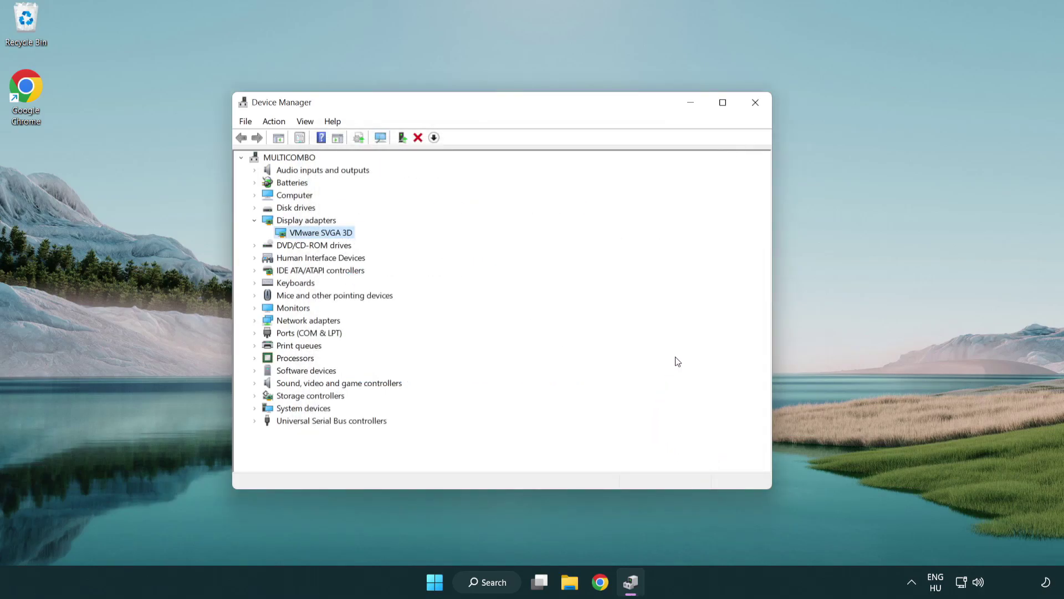
click(757, 104)
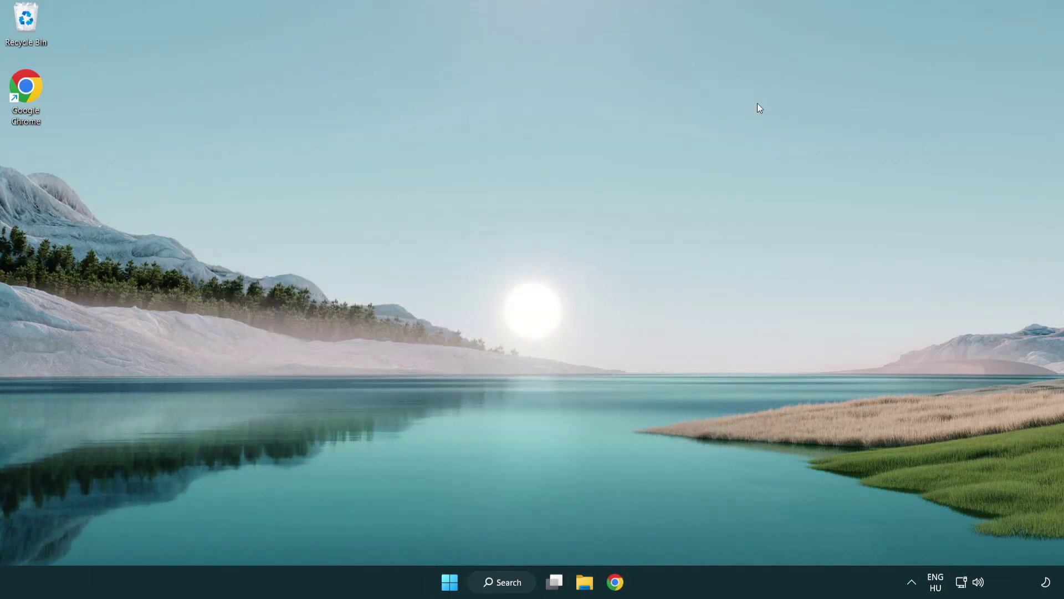
Search Windows for 'update' and launch Windows Update settings from the best match.
click(511, 581)
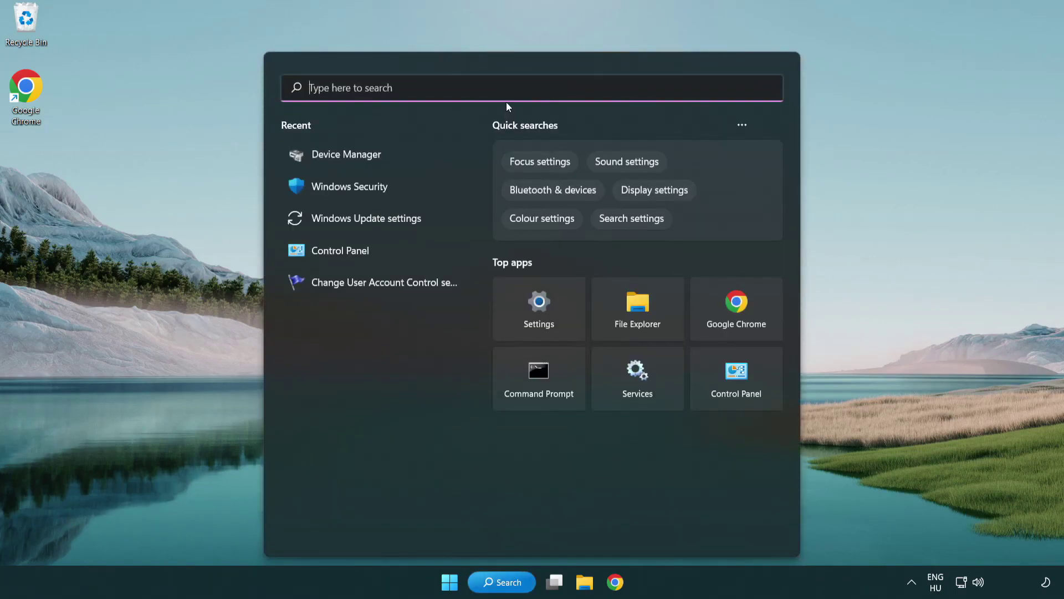
text(u)
text(pdate)
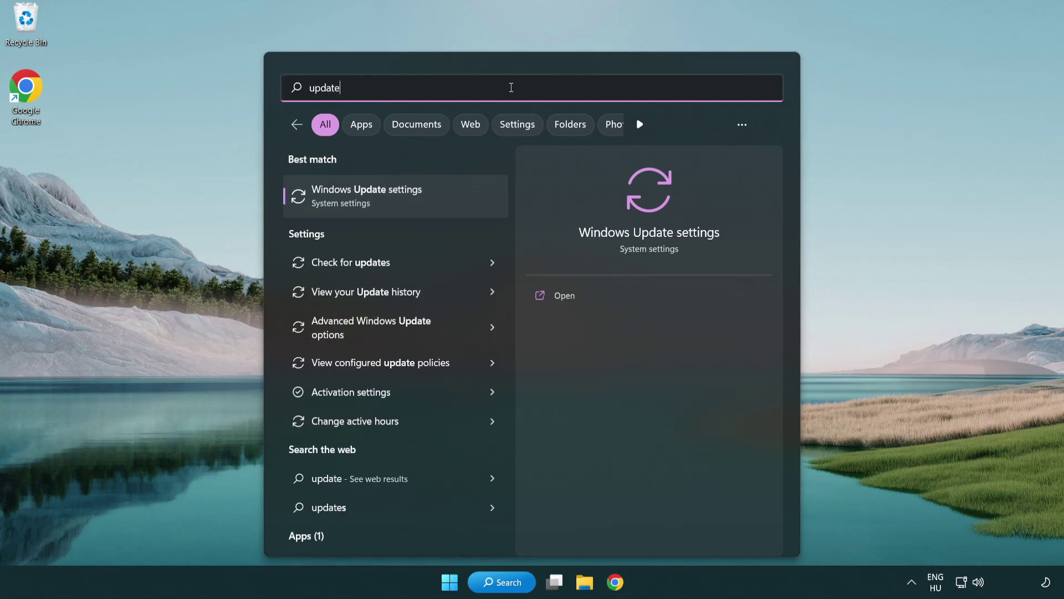
click(415, 204)
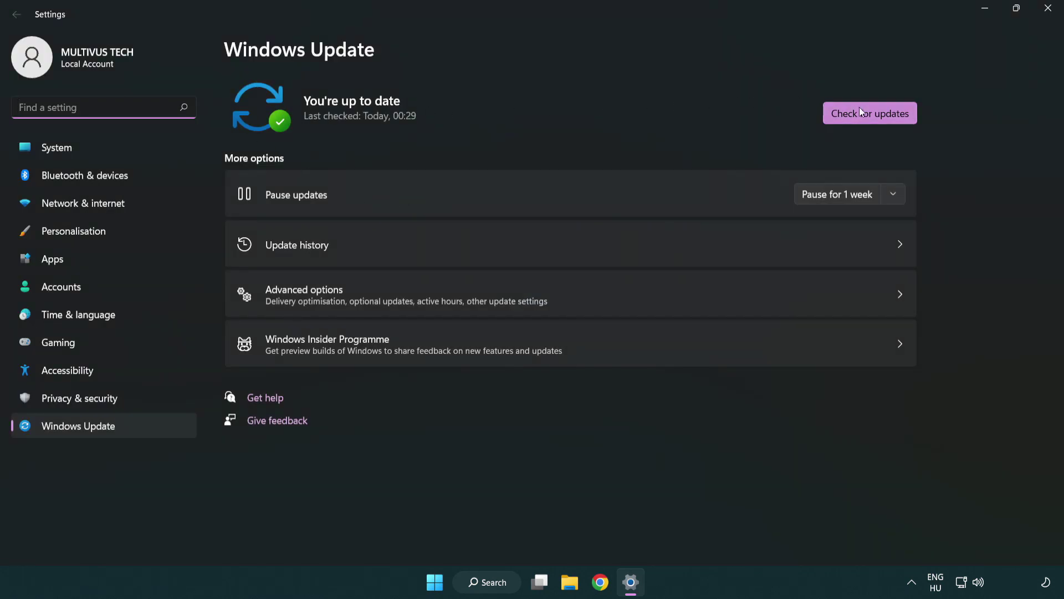
Run Check for updates, confirm the PC is up to date, and close Settings.
click(889, 119)
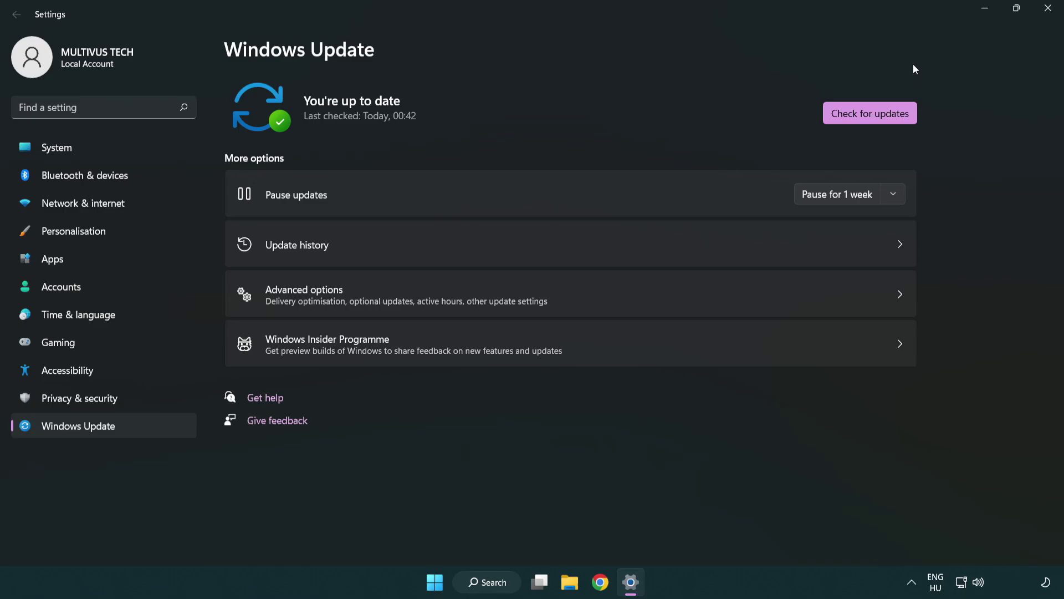
click(1047, 10)
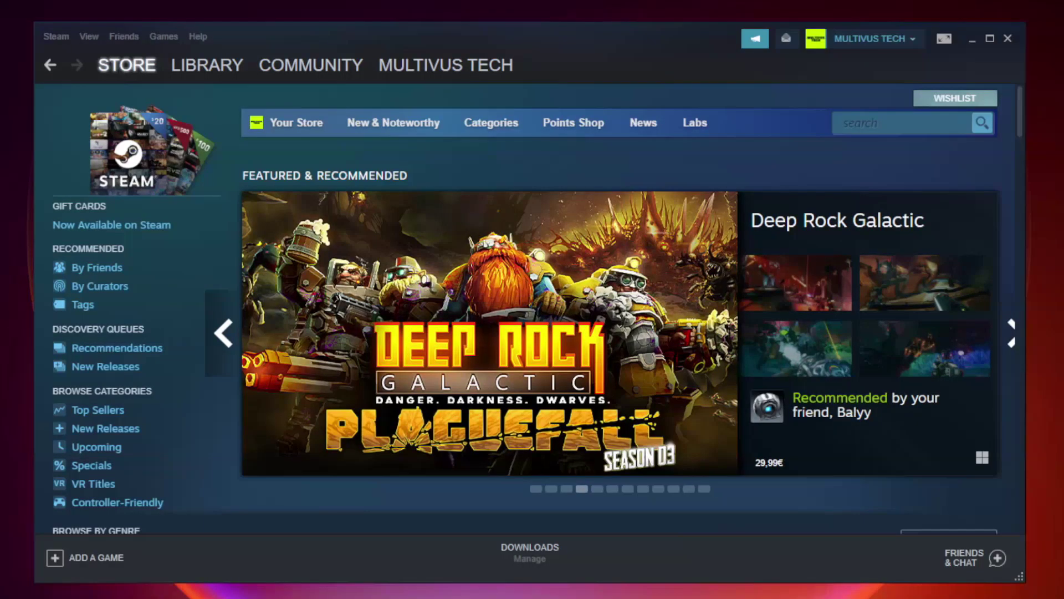
mouse_move(207, 65)
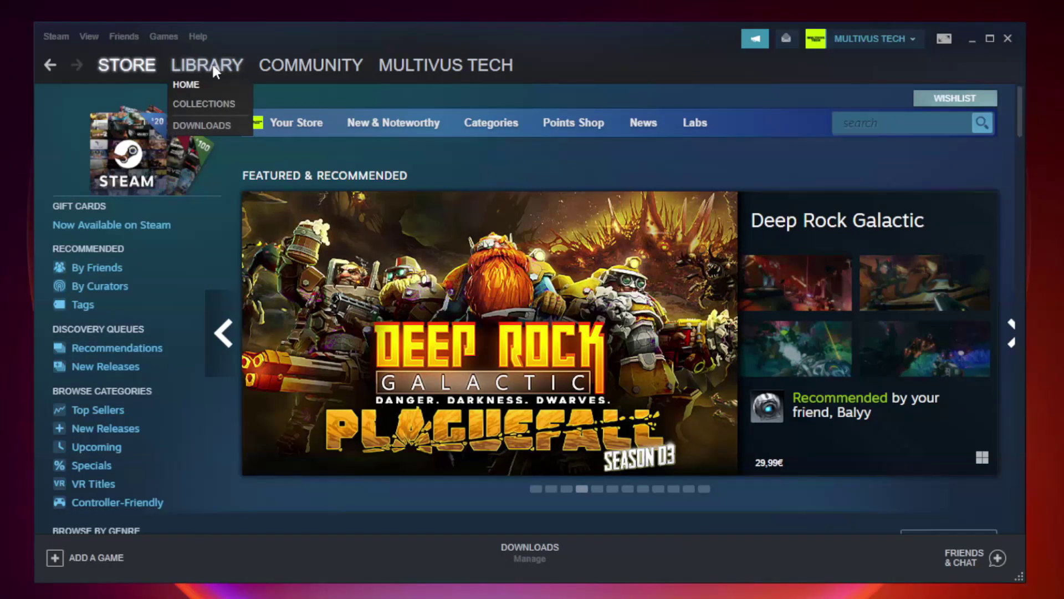
In the Steam Library, select YOUR NOT WORKING GAME and bring up its Properties window.
click(207, 65)
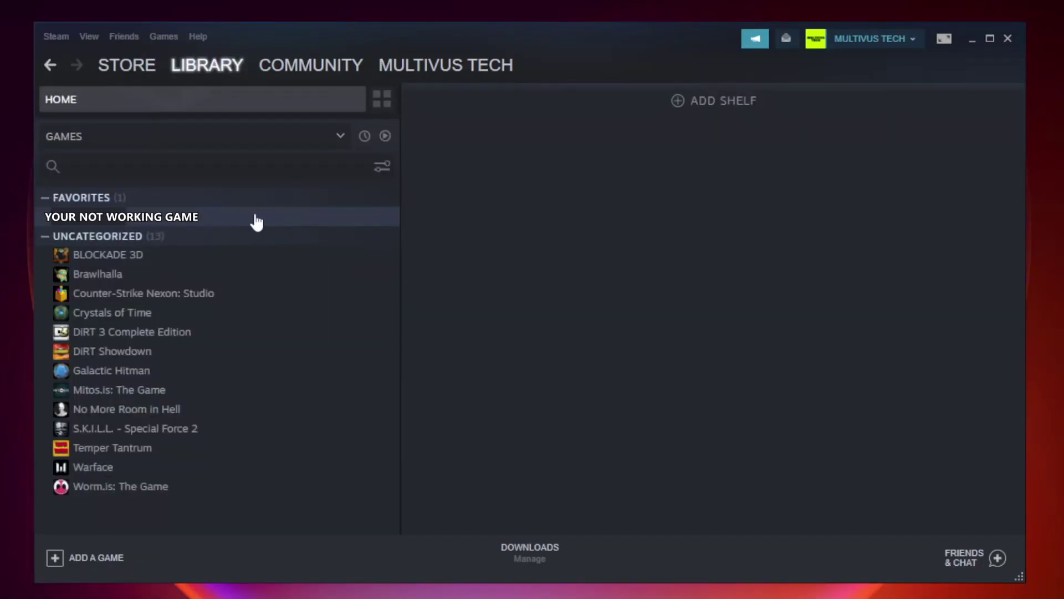
click(230, 220)
right_click(229, 220)
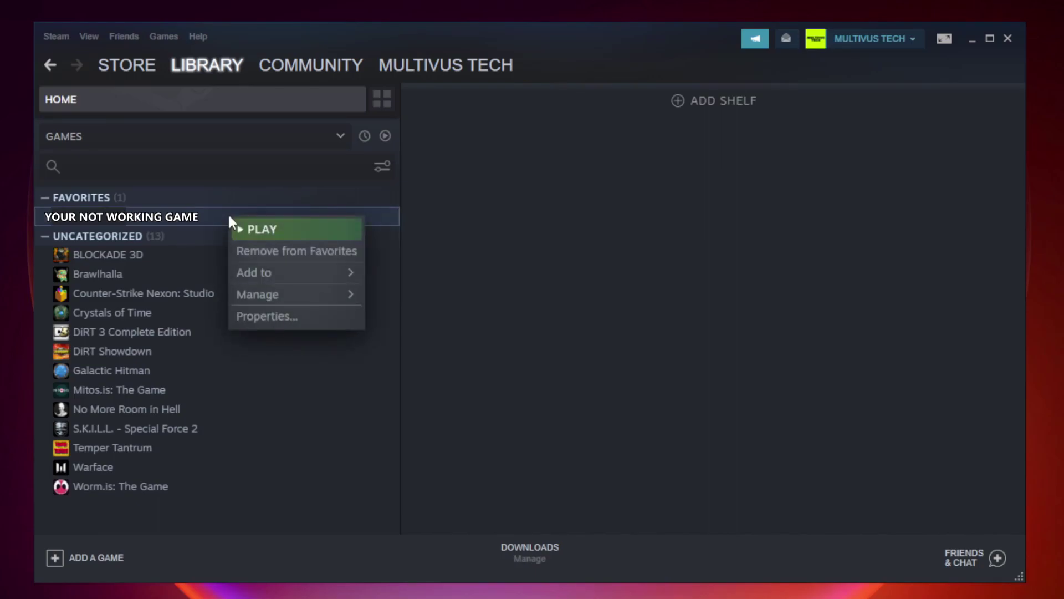
click(293, 314)
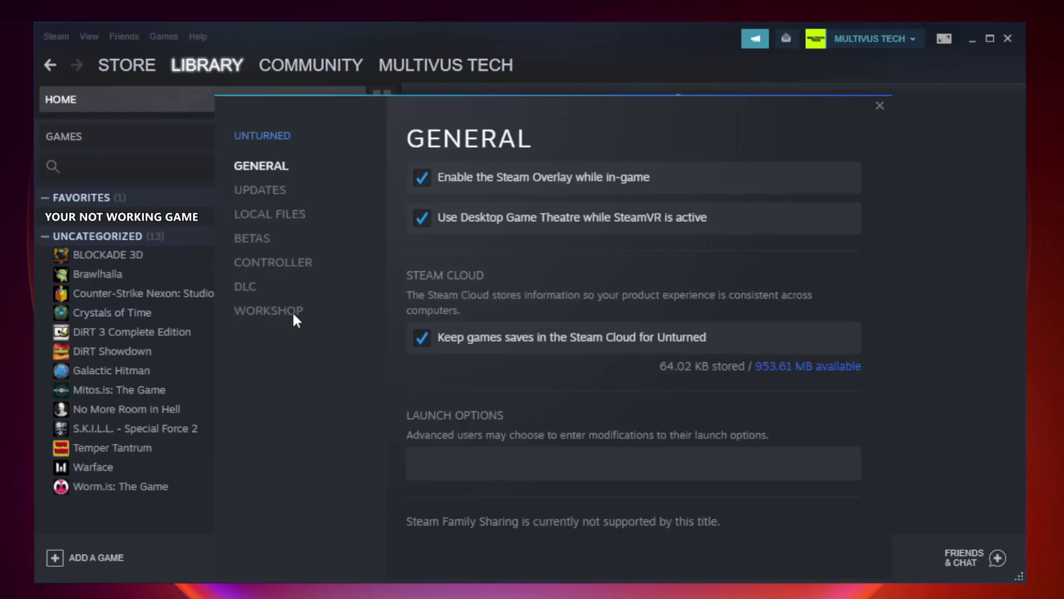
On the Local Files page, verify the integrity of the Unturned files until all 9192 validate.
click(281, 219)
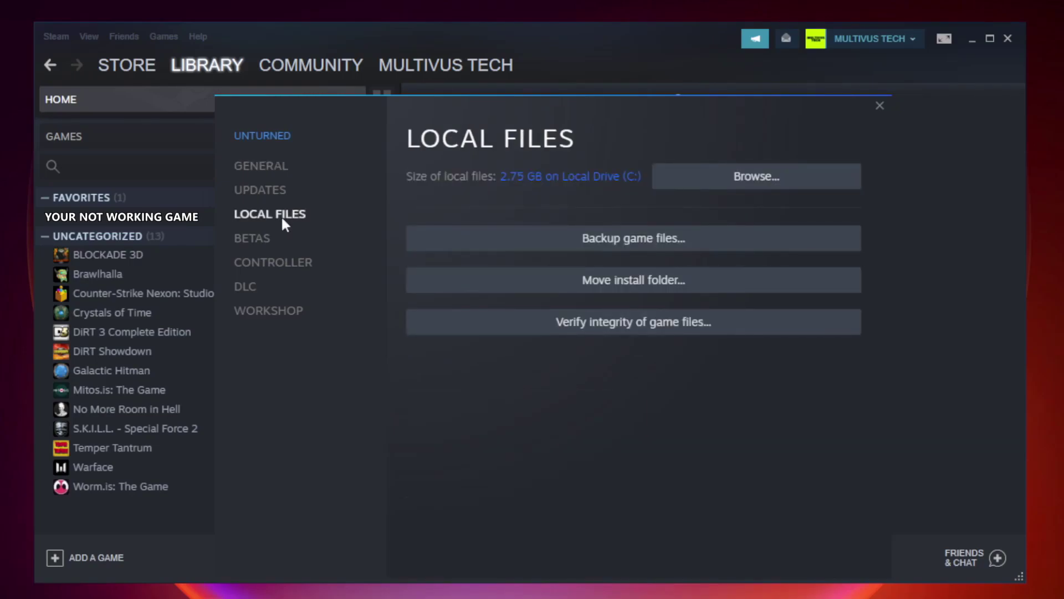
click(642, 326)
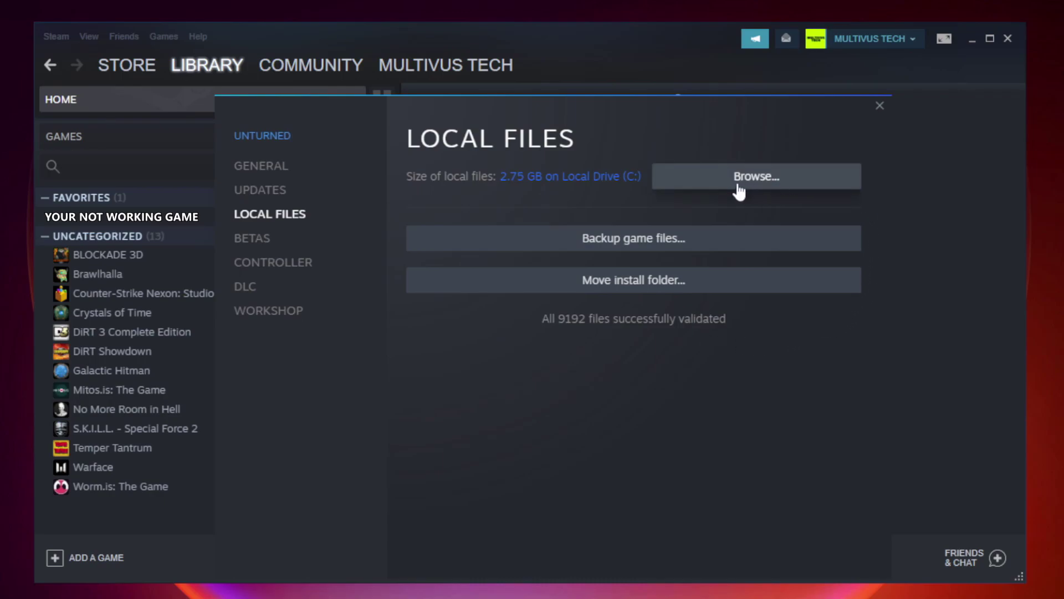
Browse to the game's install folder and bring up the YOUR NOT WORKING GAME shortcut's Properties.
click(757, 176)
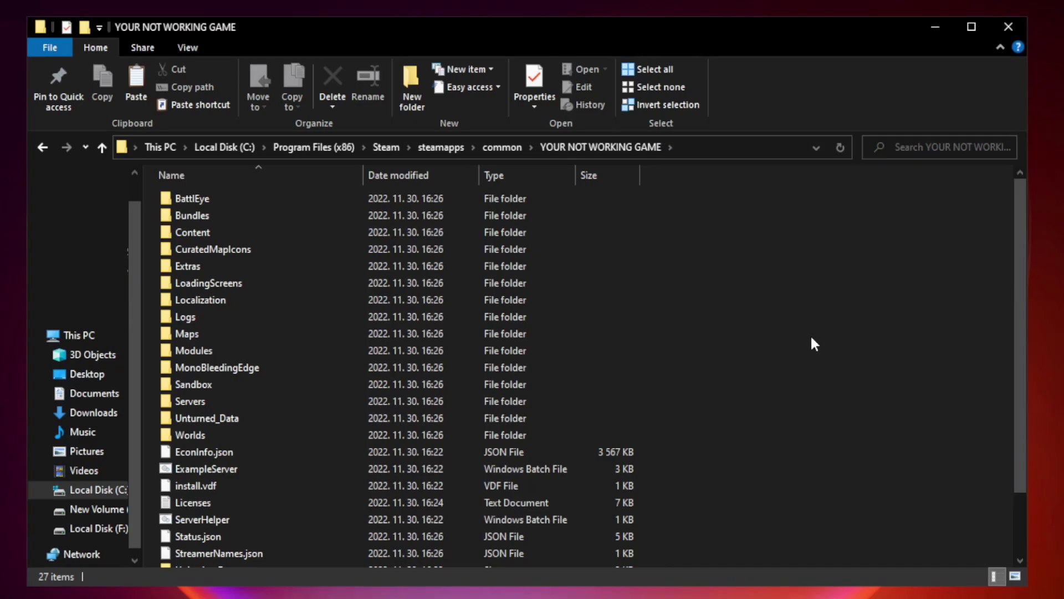
drag(1021, 290, 1024, 389)
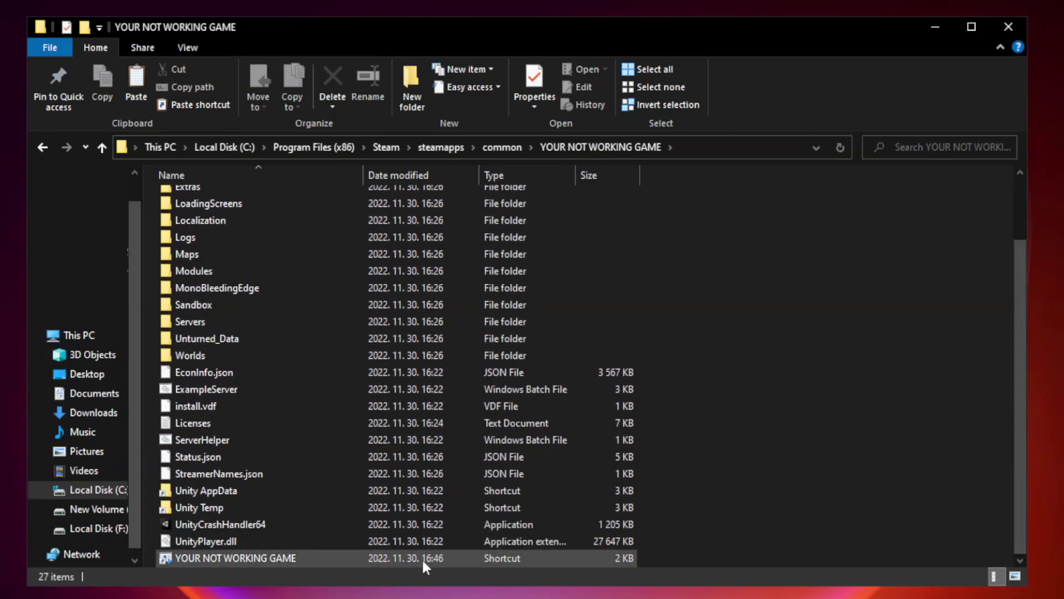
click(367, 560)
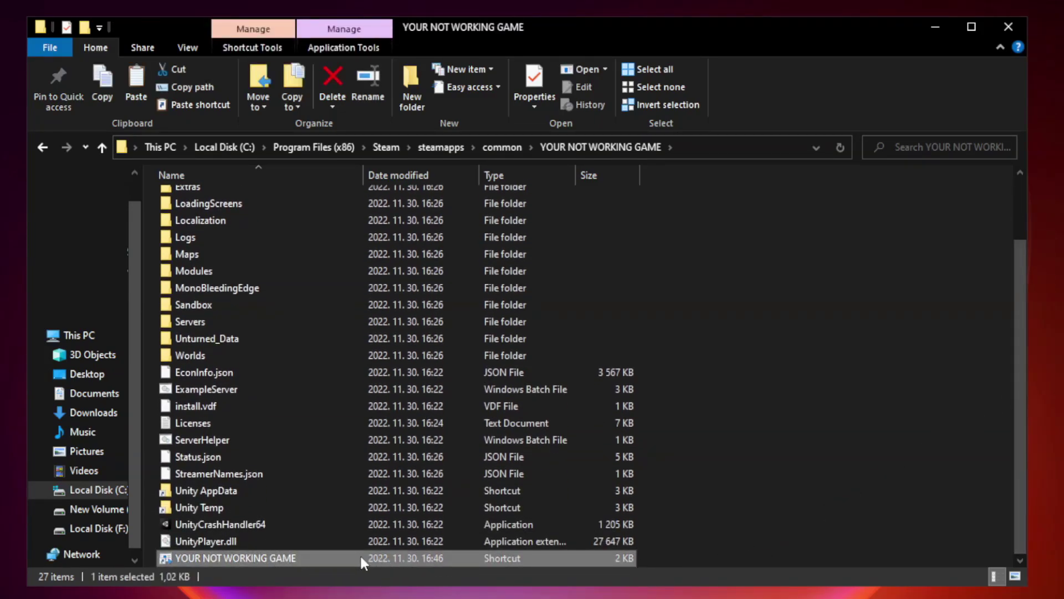
right_click(360, 559)
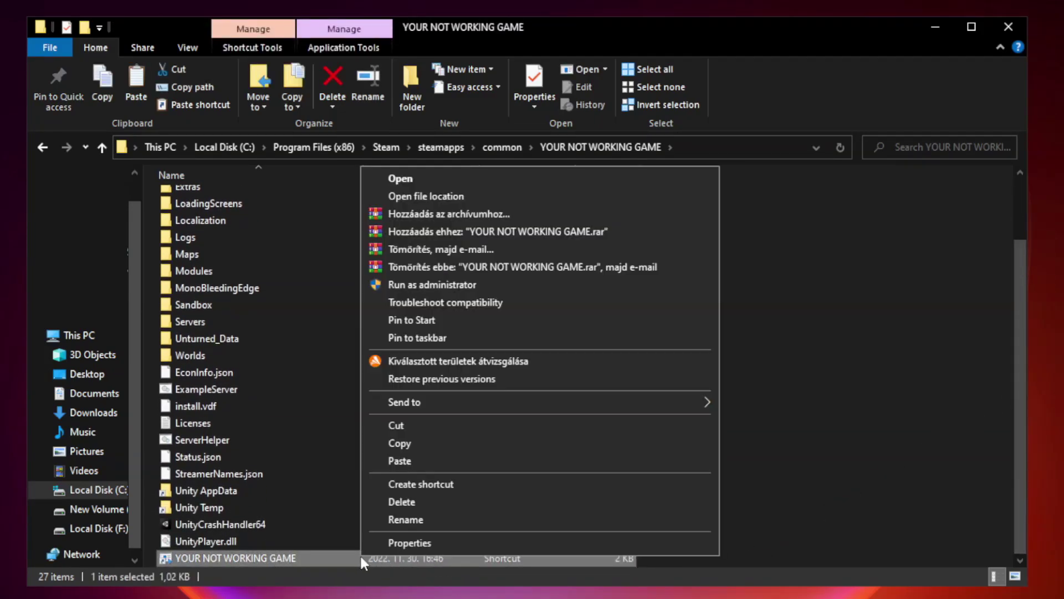
click(535, 545)
On Compatibility, enable Windows 8 compatibility mode, disable fullscreen optimizations, run as administrator, and apply.
drag(529, 294, 529, 120)
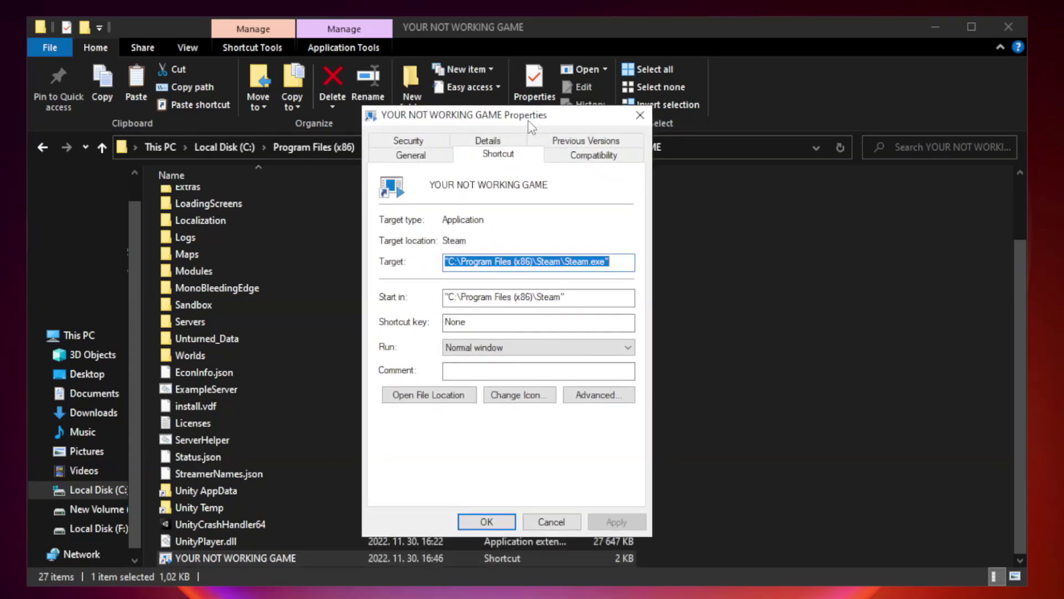
click(589, 158)
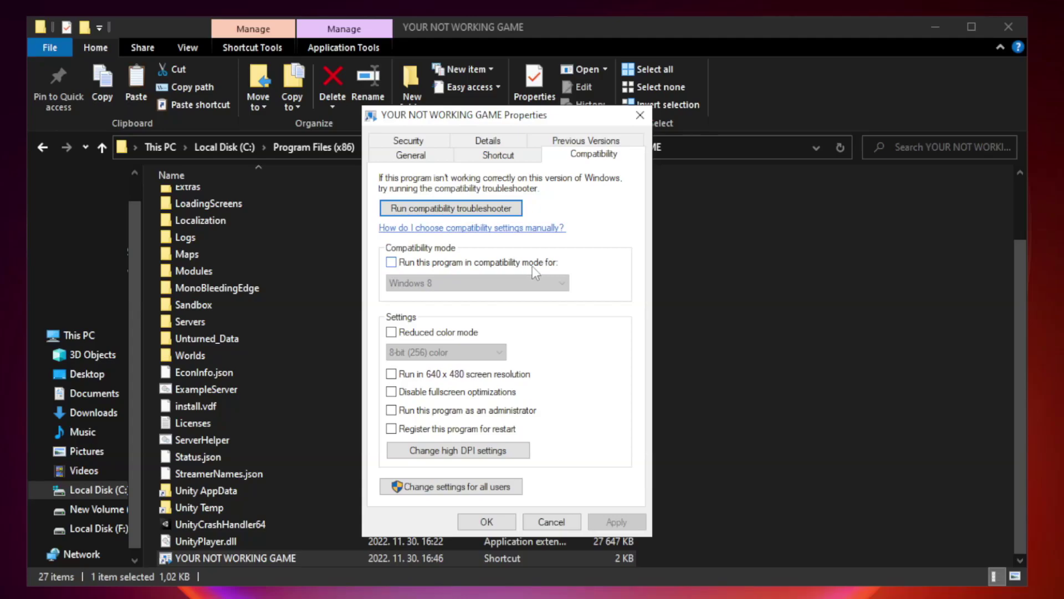
click(423, 265)
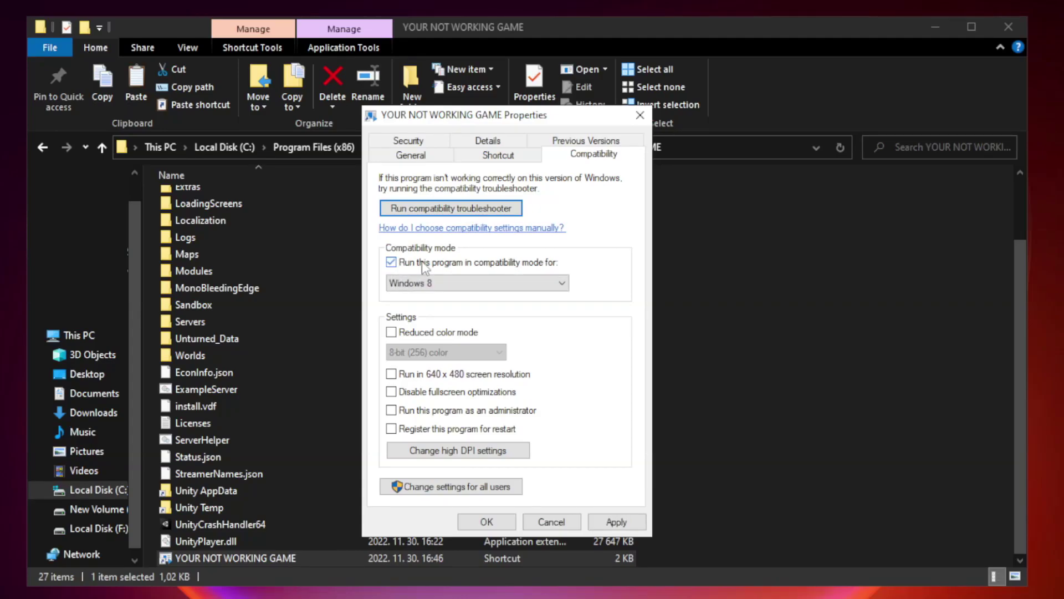
click(465, 284)
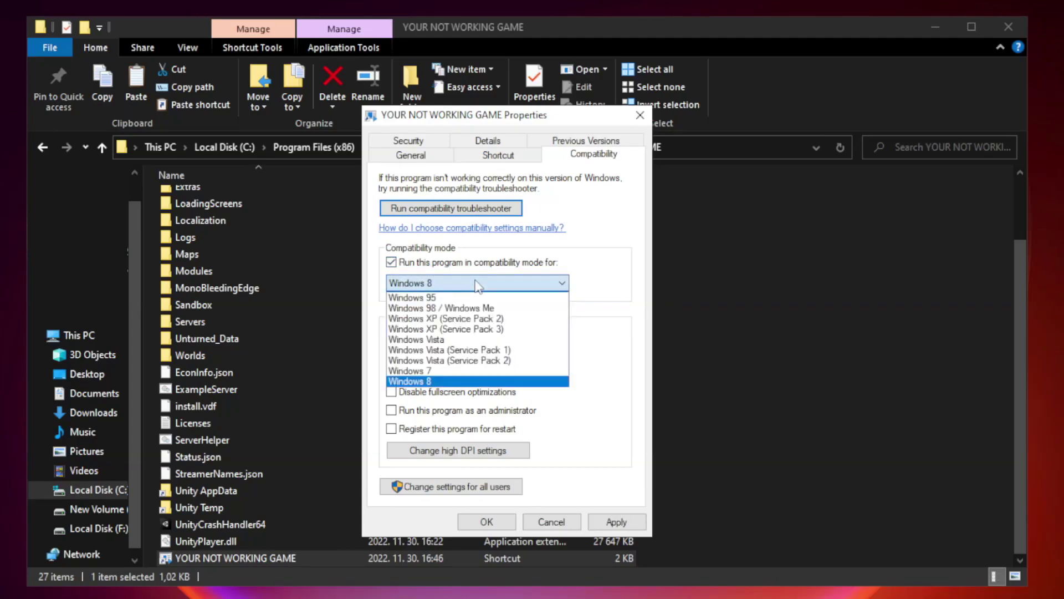
click(450, 381)
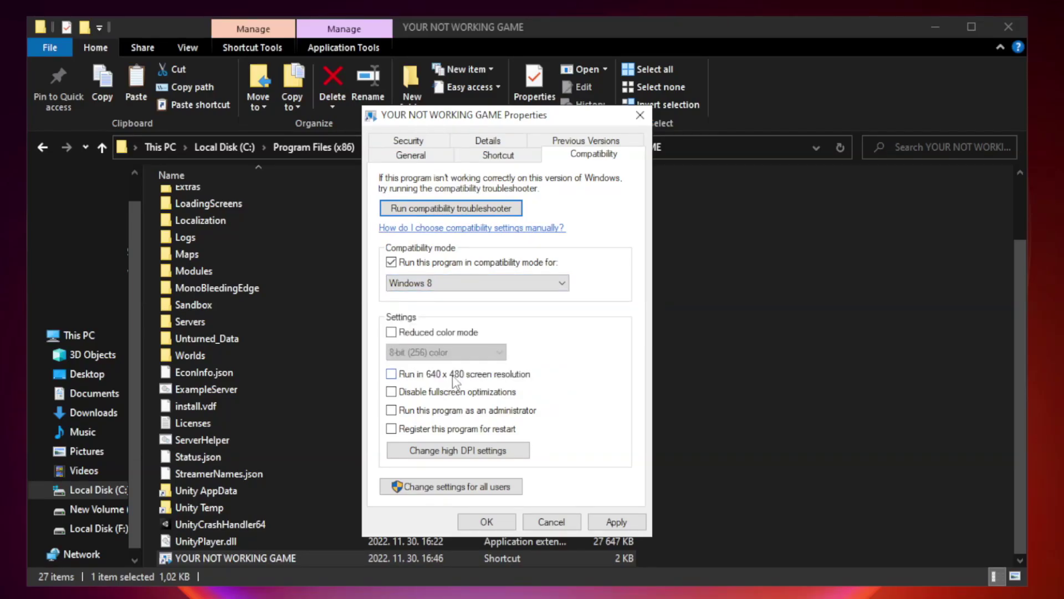
click(417, 400)
click(613, 525)
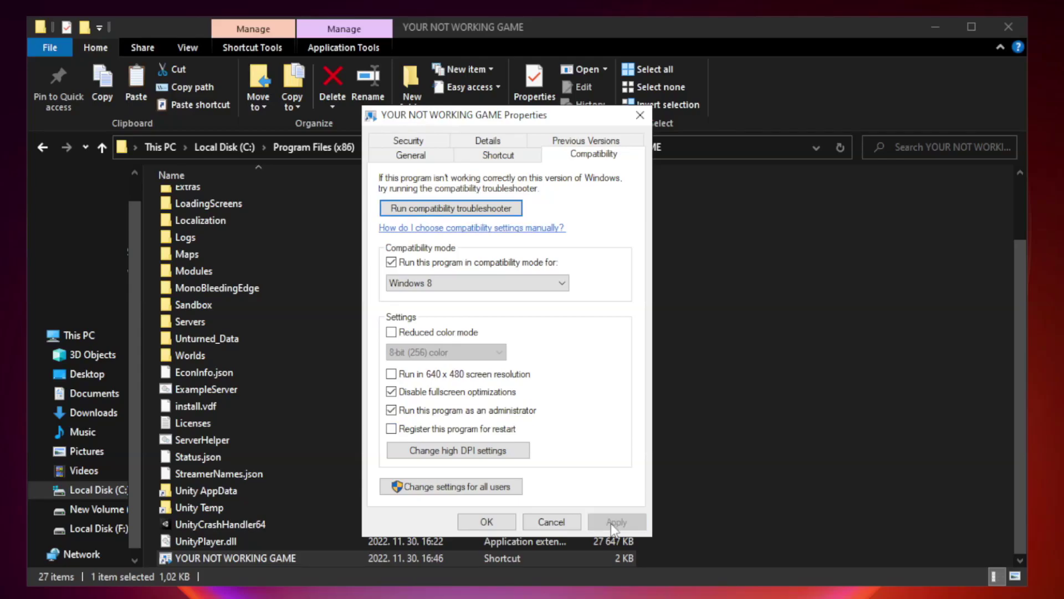
click(486, 522)
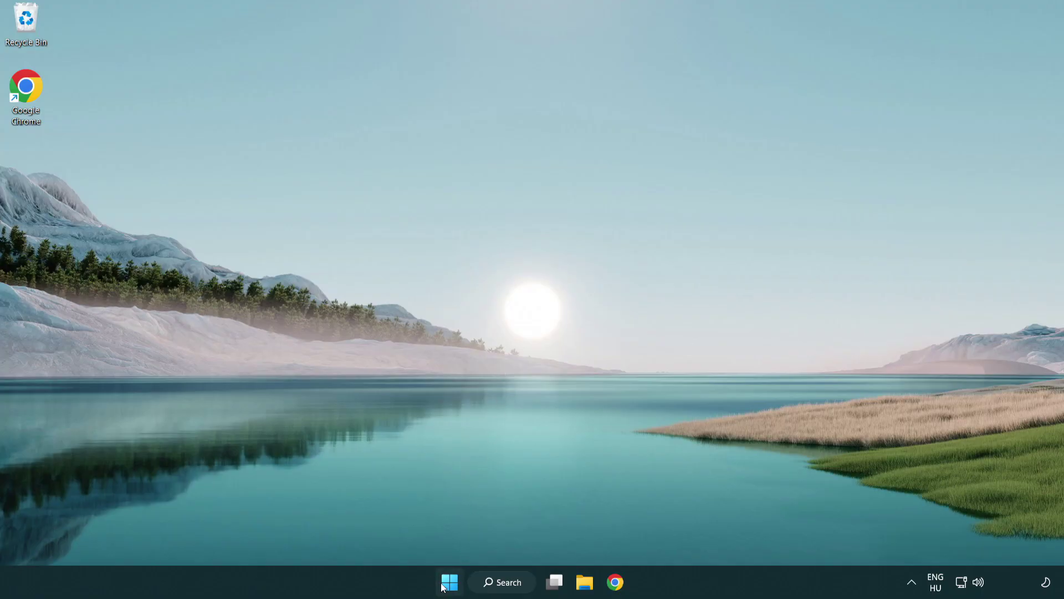
Launch Task Manager from the Start button's Quick Link menu.
right_click(449, 584)
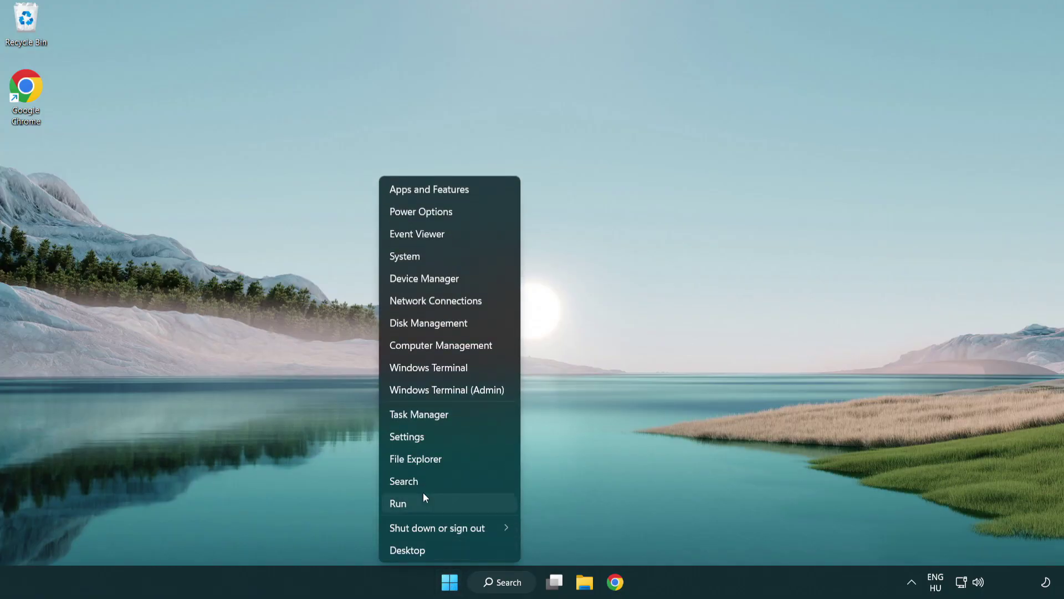
click(470, 419)
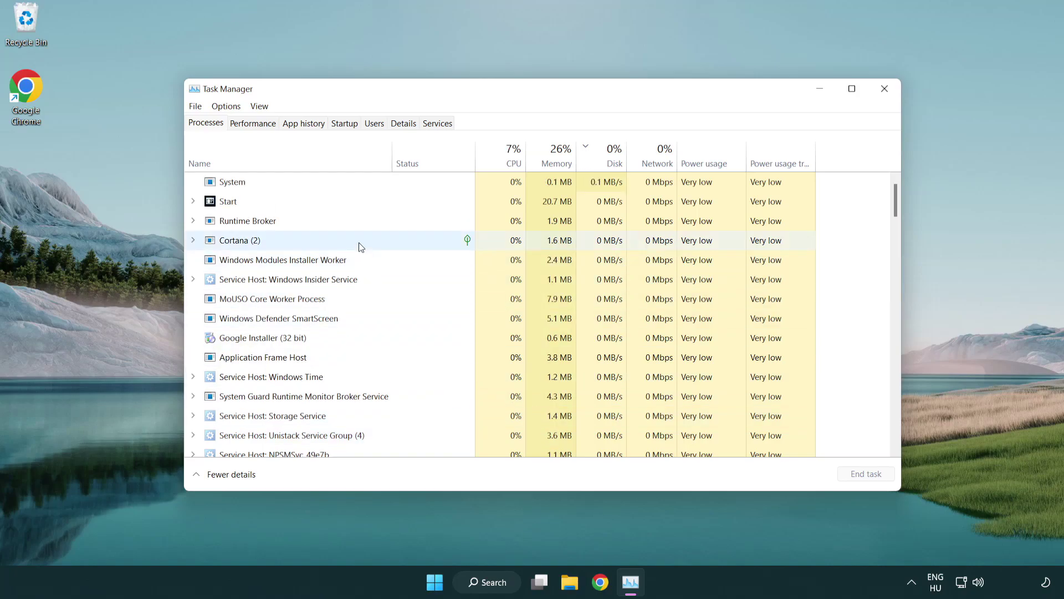
On the Startup list, disable the Terminal and Phone Link entries.
click(344, 123)
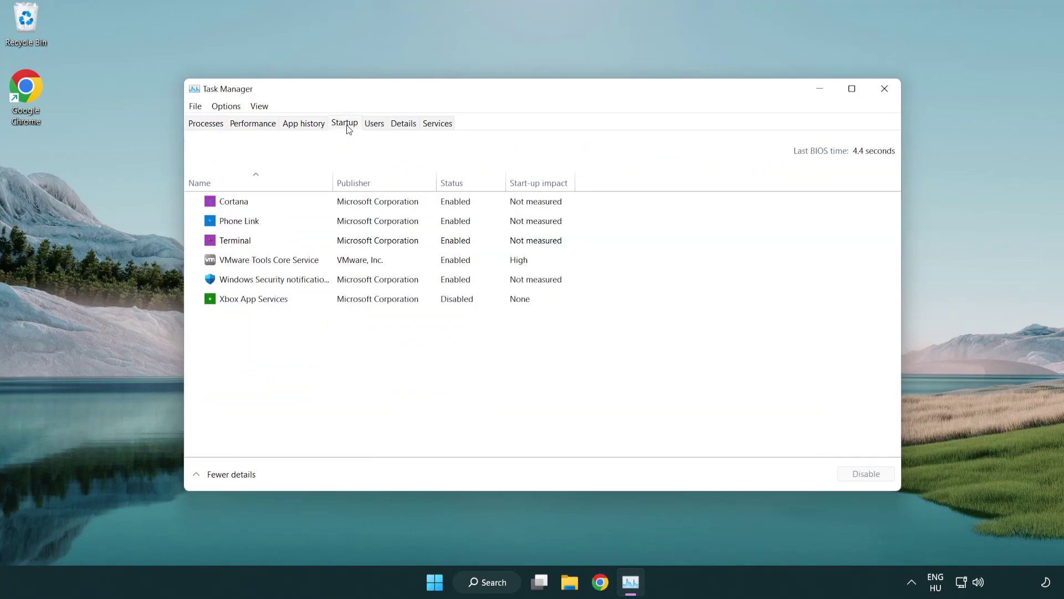
click(348, 241)
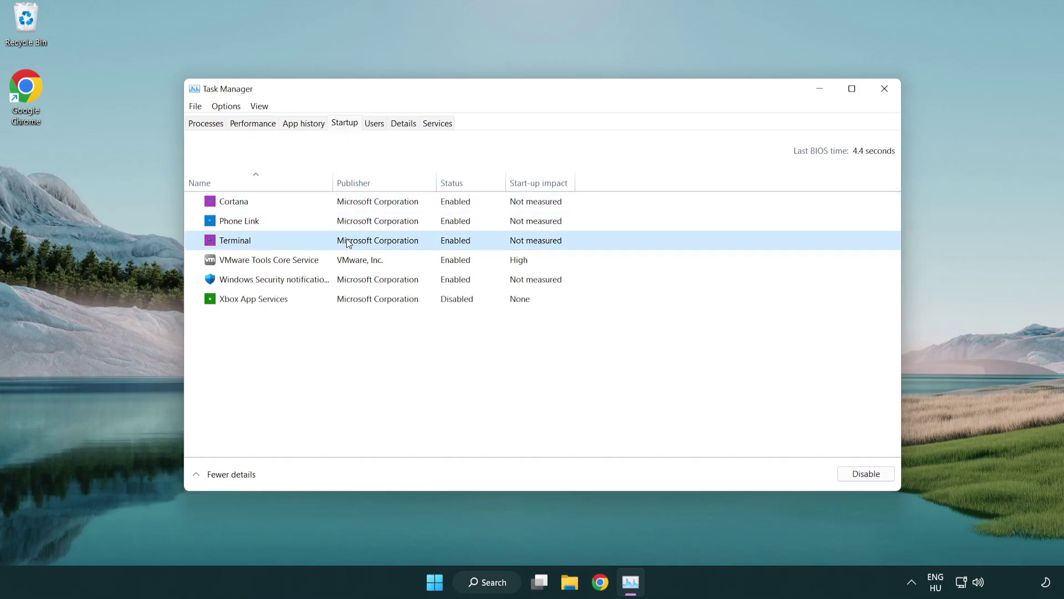
click(831, 473)
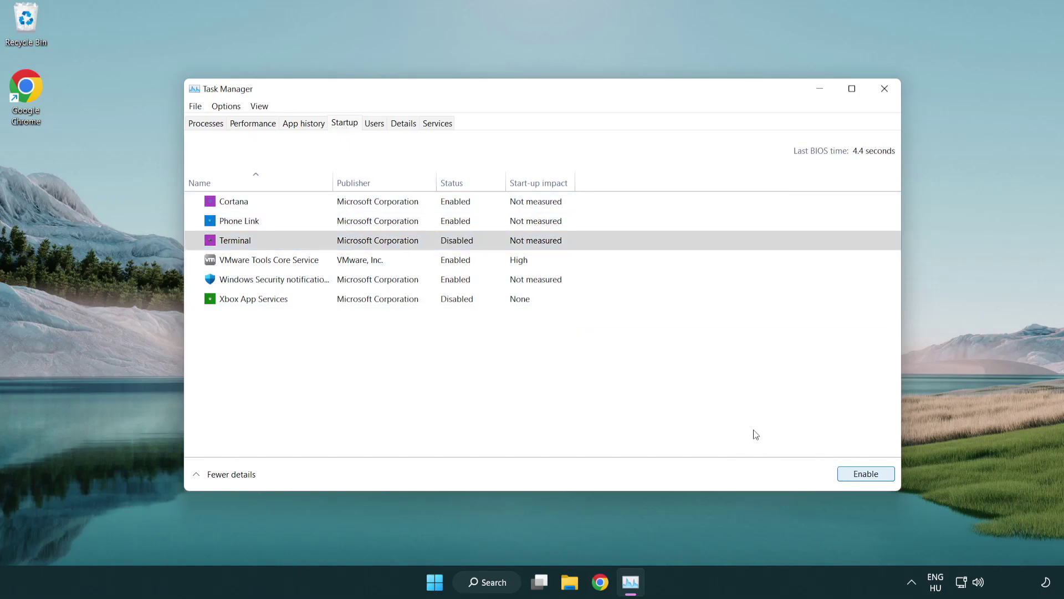
click(445, 225)
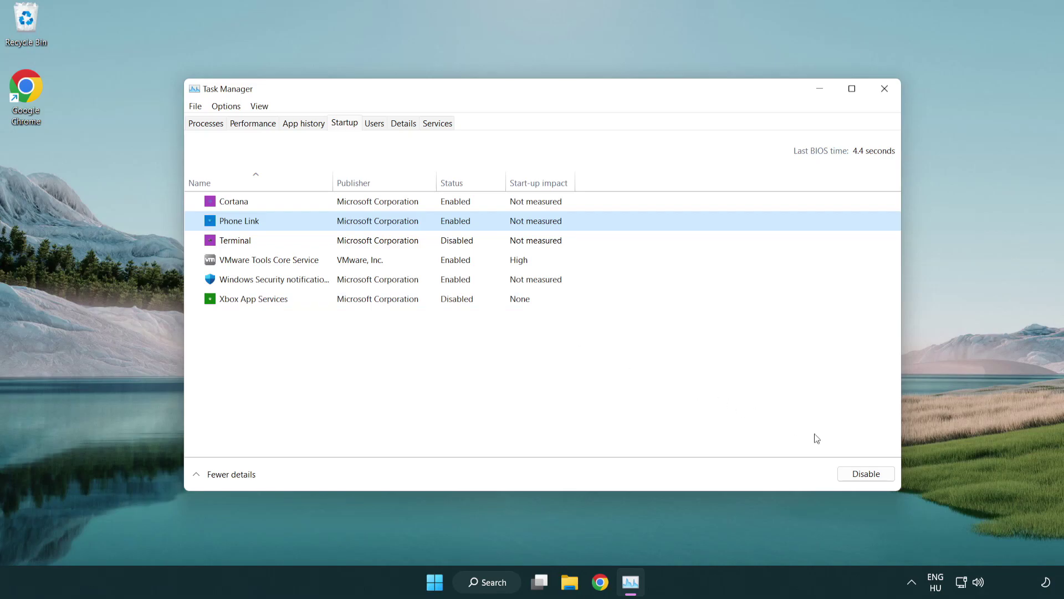
click(865, 474)
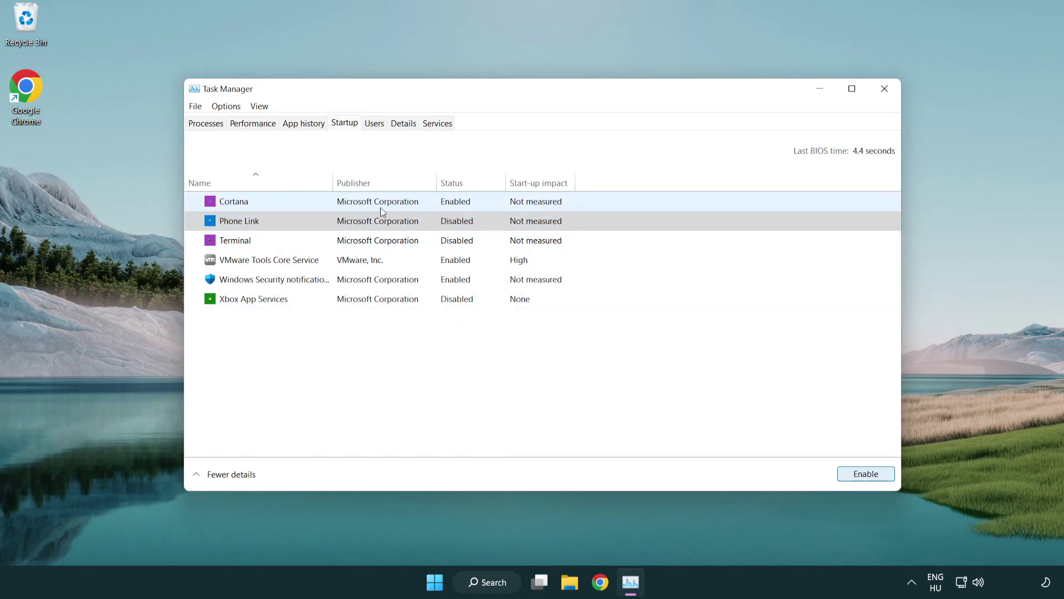
Disable Cortana and the Windows Security notification entries, then close Task Manager.
click(380, 207)
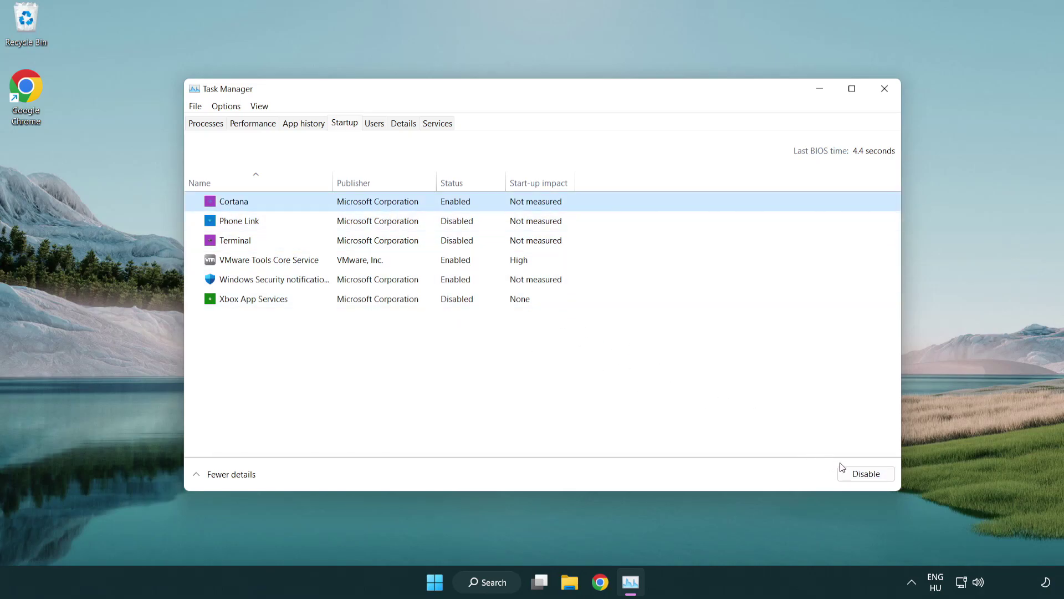
click(864, 474)
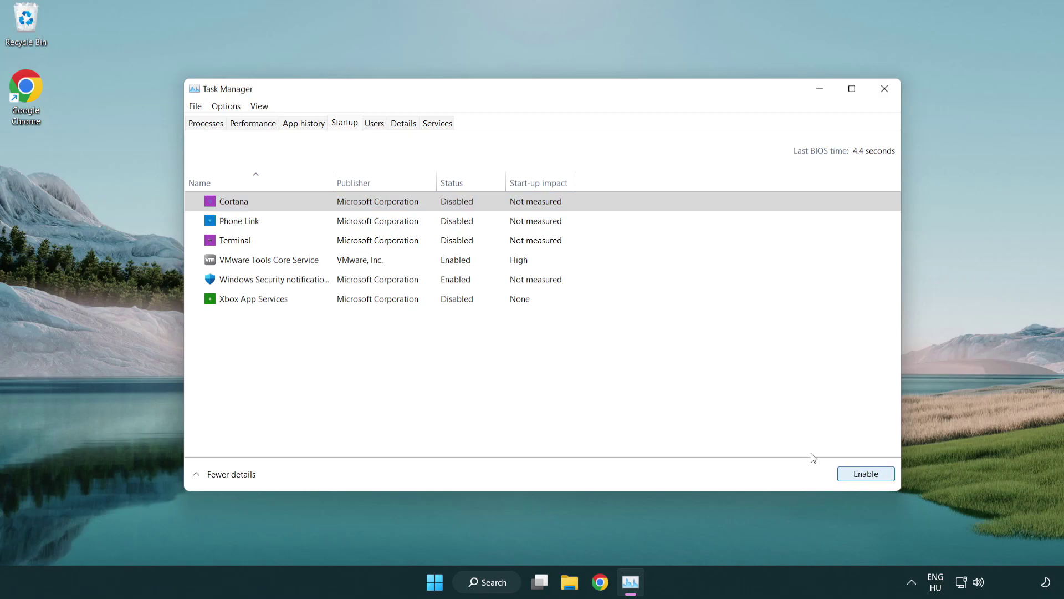
click(505, 287)
click(840, 472)
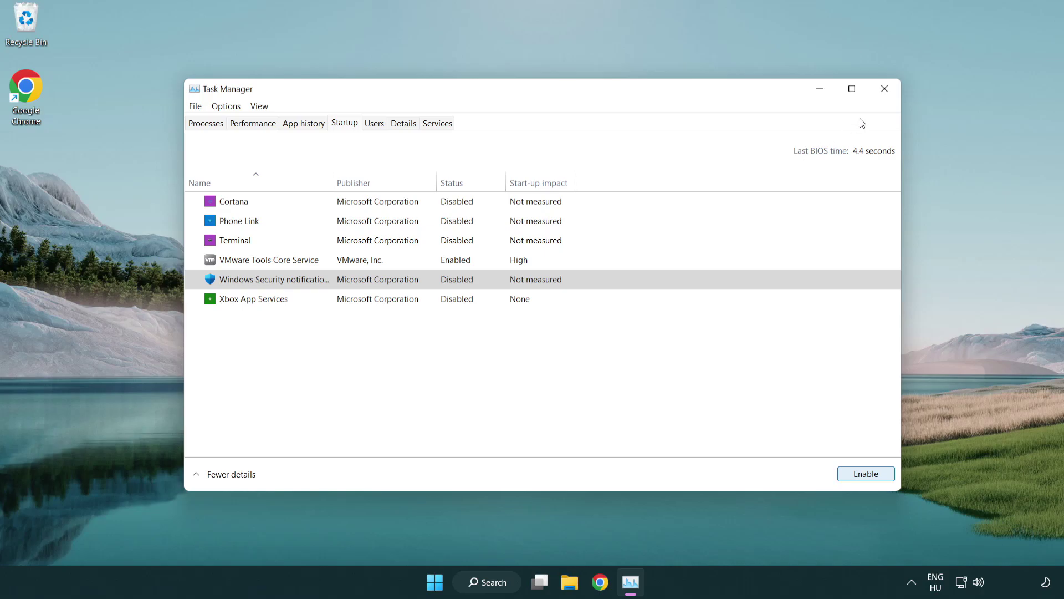
click(885, 90)
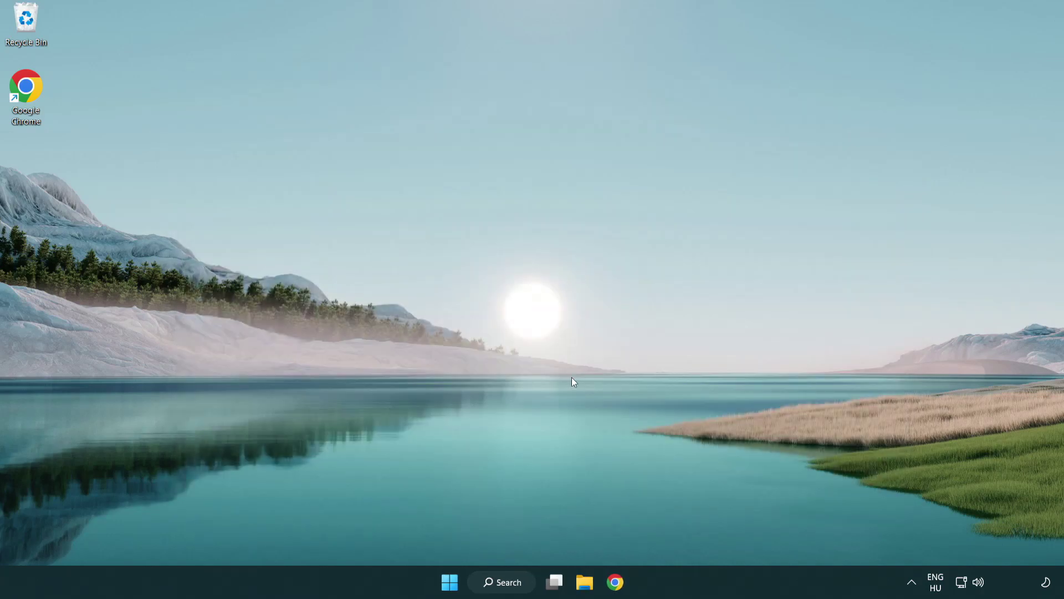
Search for cmd and run Command Prompt as administrator.
click(499, 582)
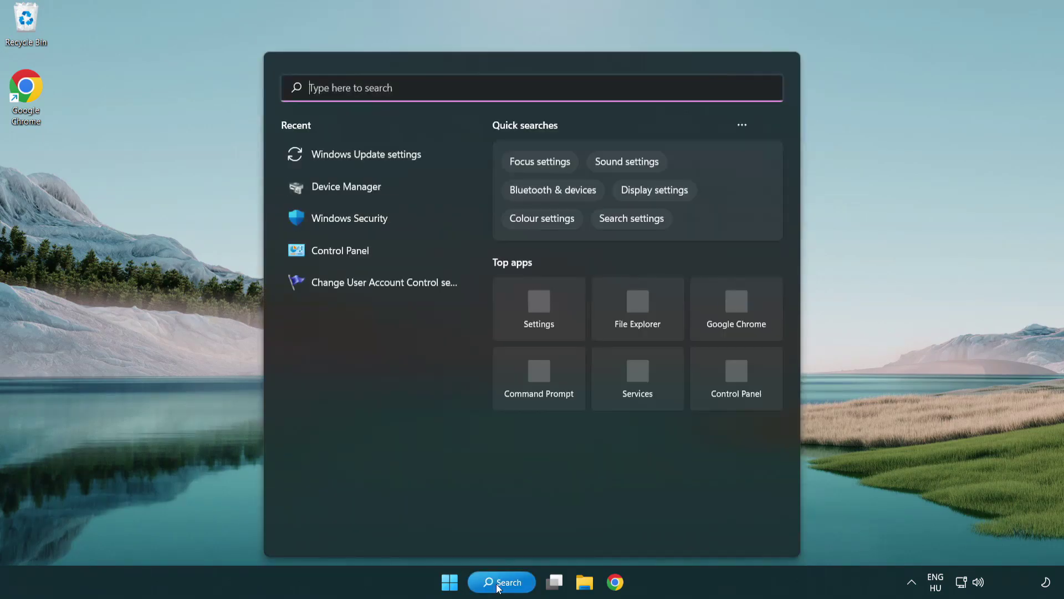
text(c)
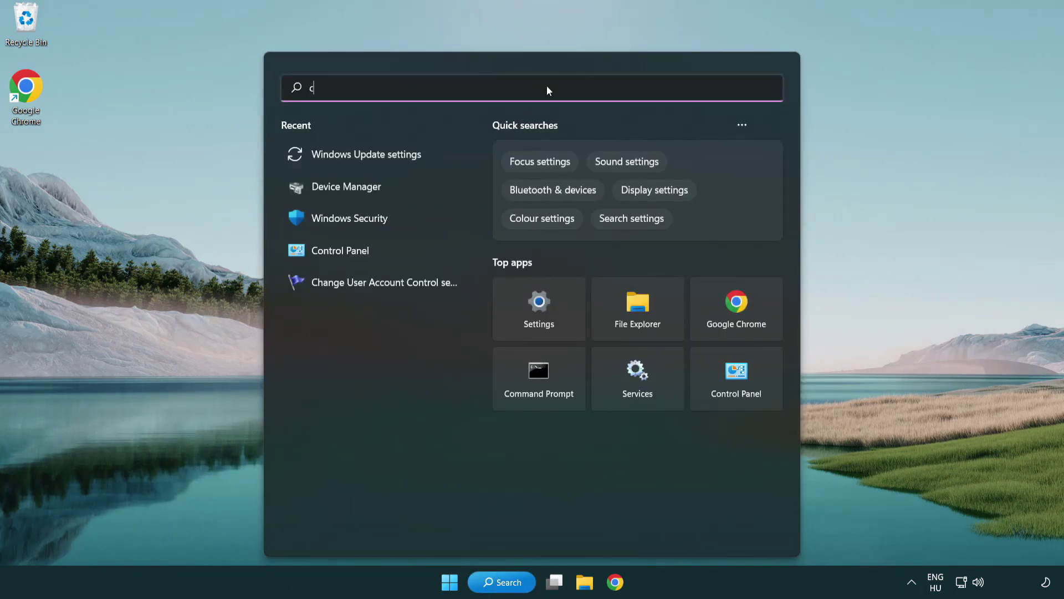
text(md)
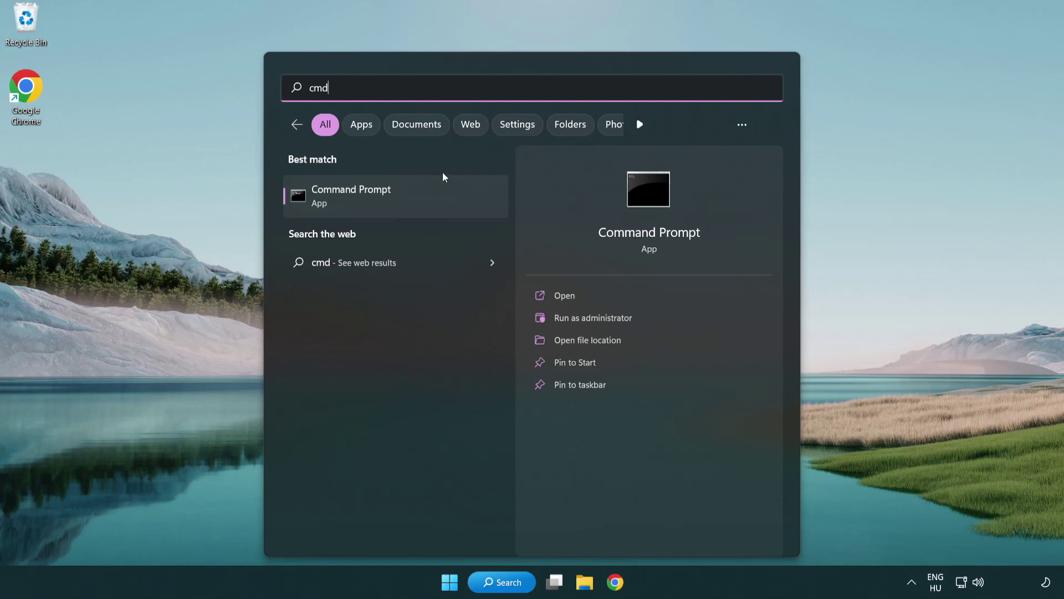
right_click(408, 202)
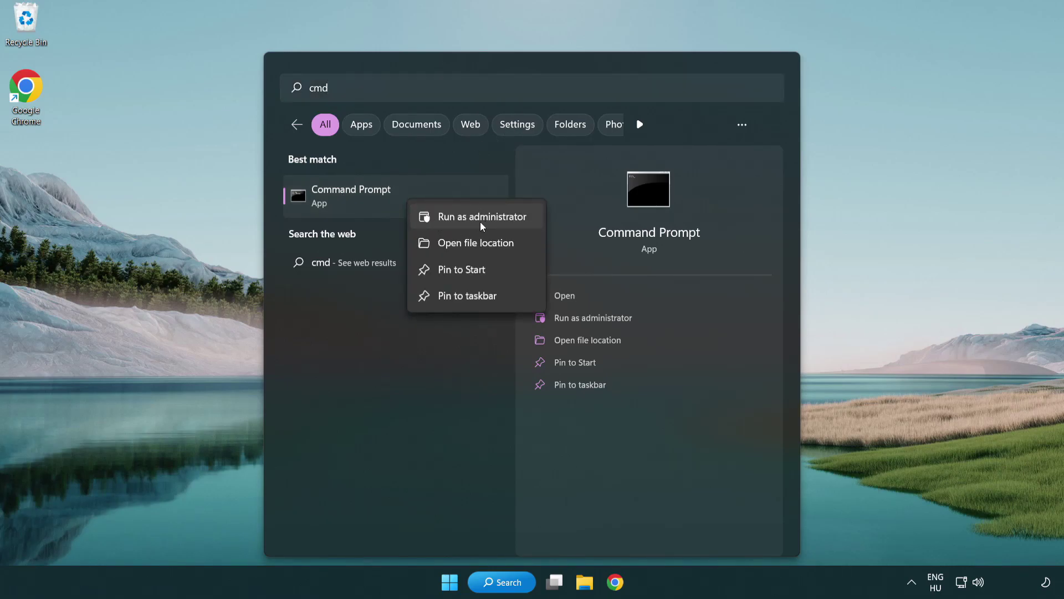
click(481, 223)
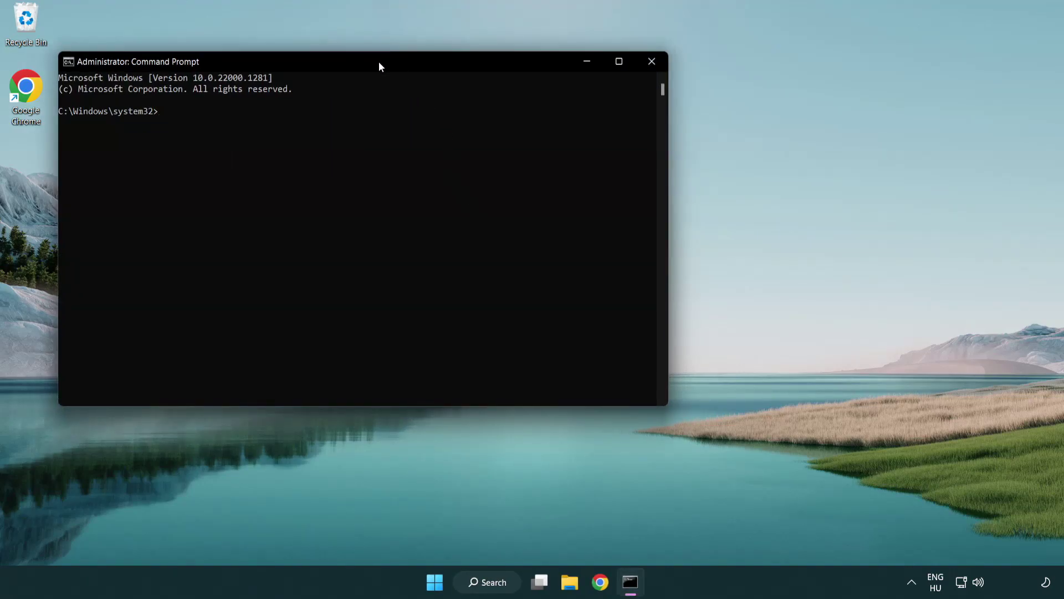
Centre the Command Prompt window and run the sfc /scannow system file check.
drag(379, 63, 537, 109)
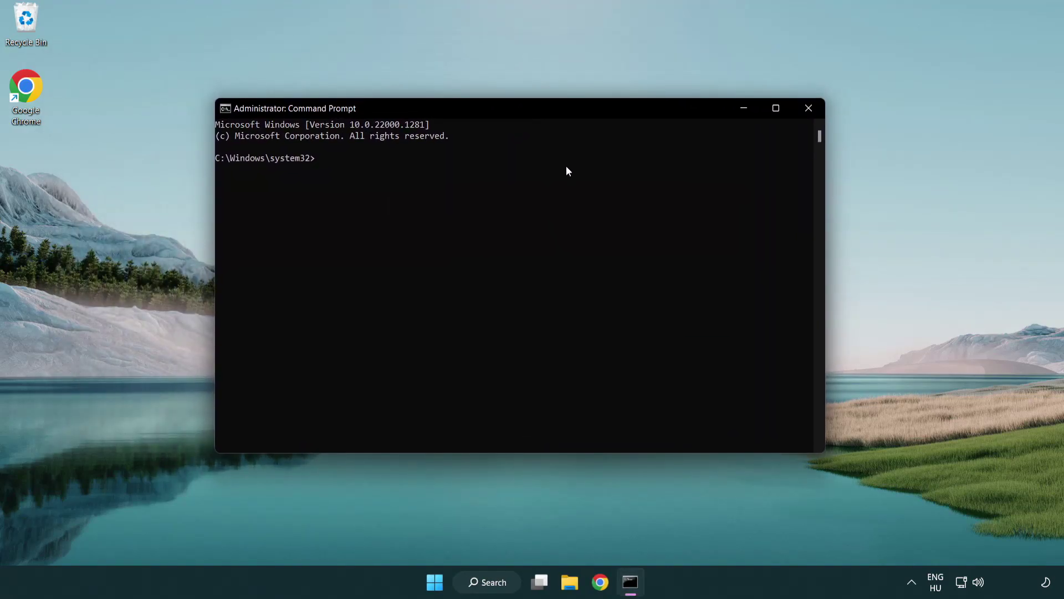
text(sfc )
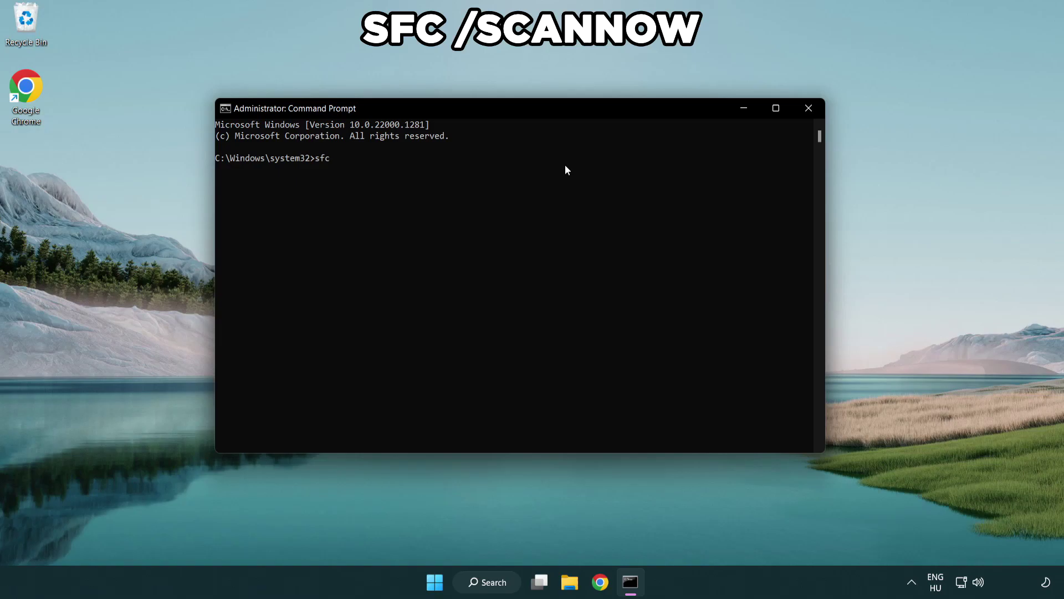
text(/scann)
text(ow)
key(Return)
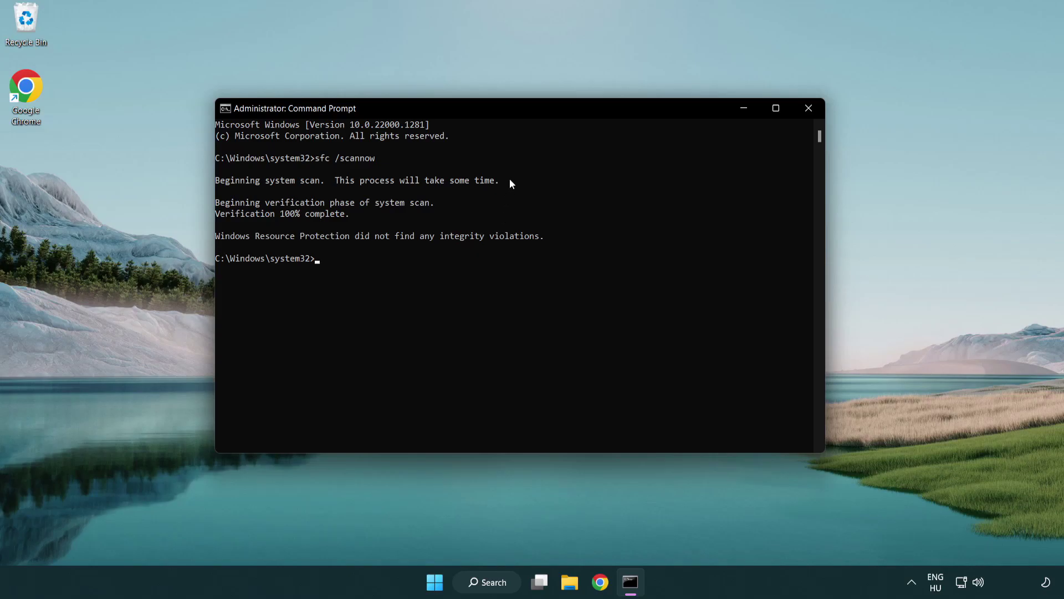
click(813, 112)
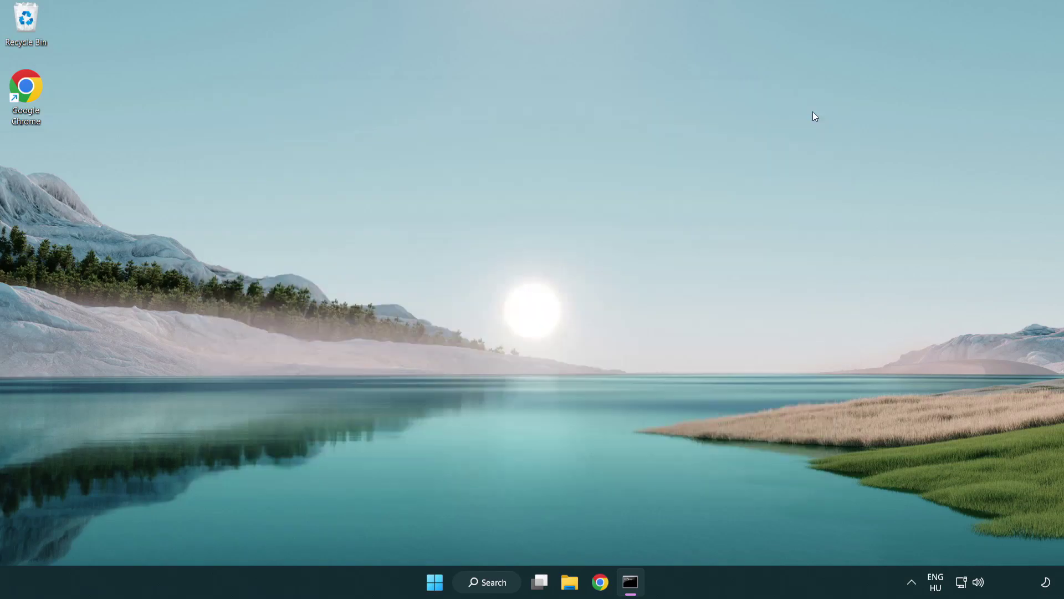
click(450, 582)
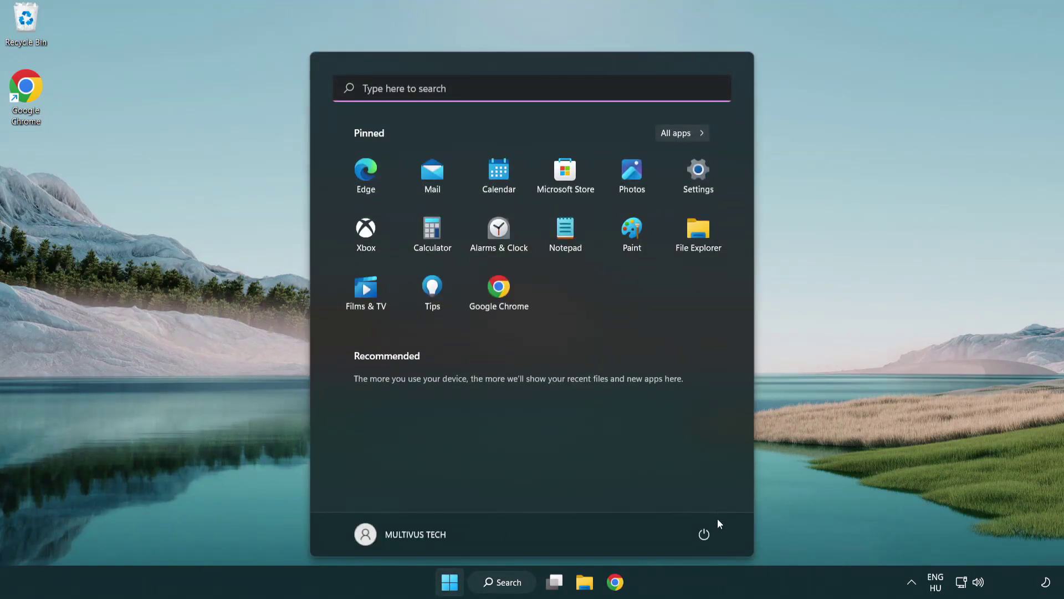
click(705, 533)
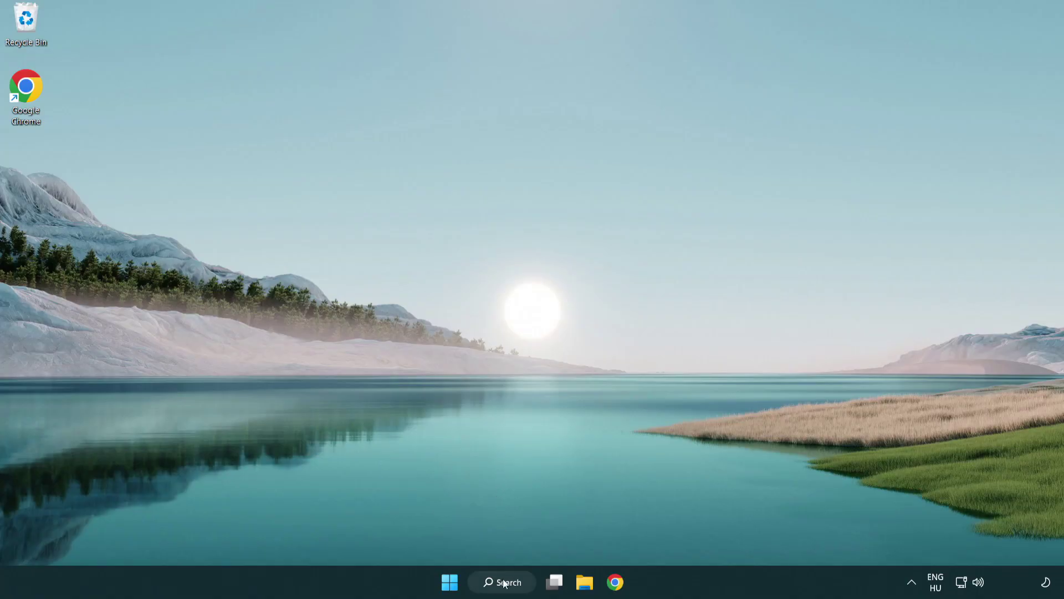
Search for 'security' and launch the Windows Security app.
click(505, 584)
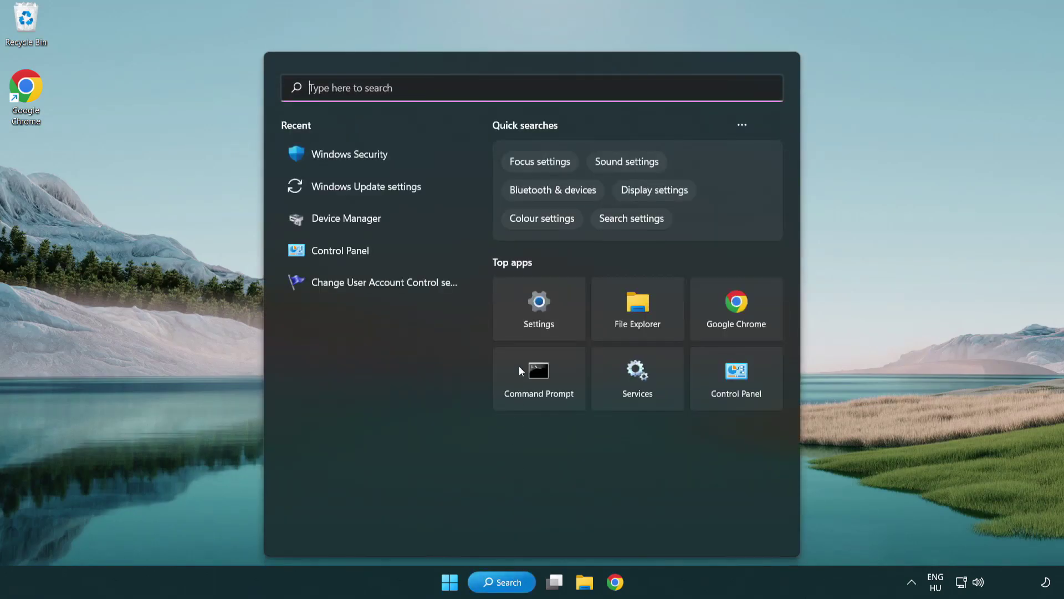
text(se)
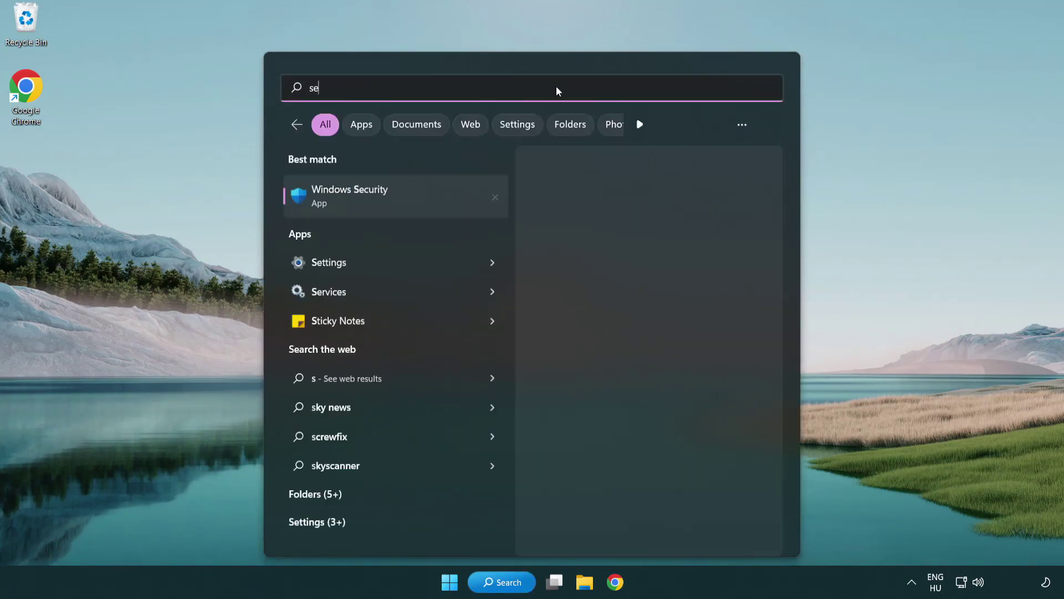
text(curi)
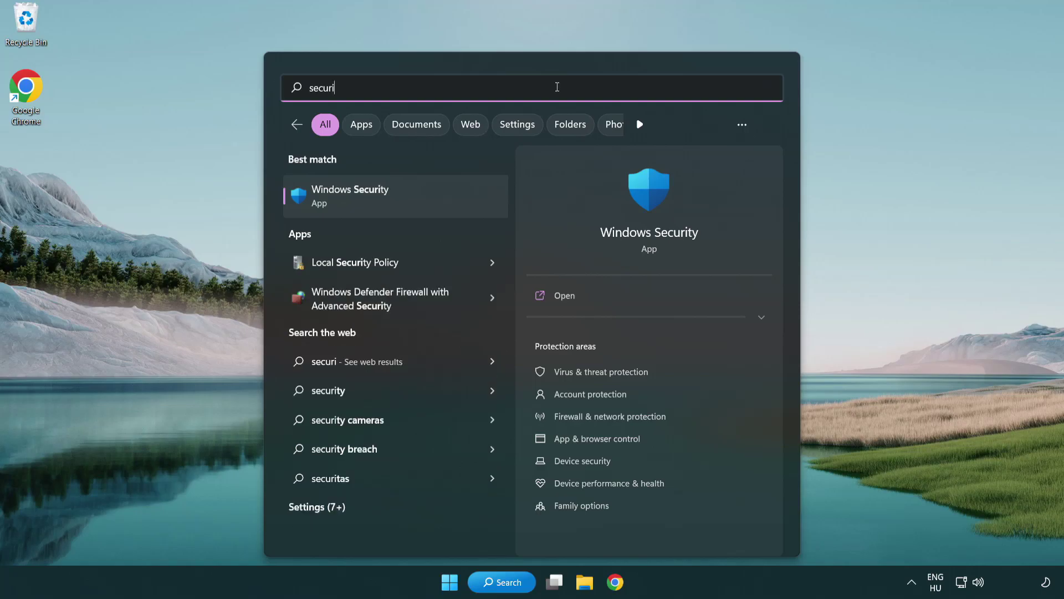
text(ty)
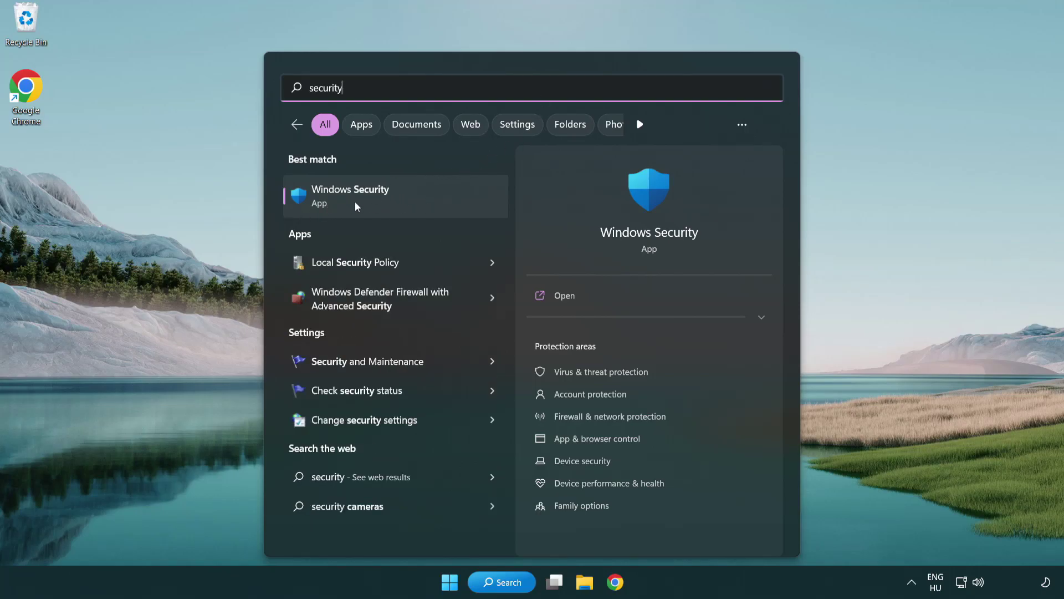
click(436, 205)
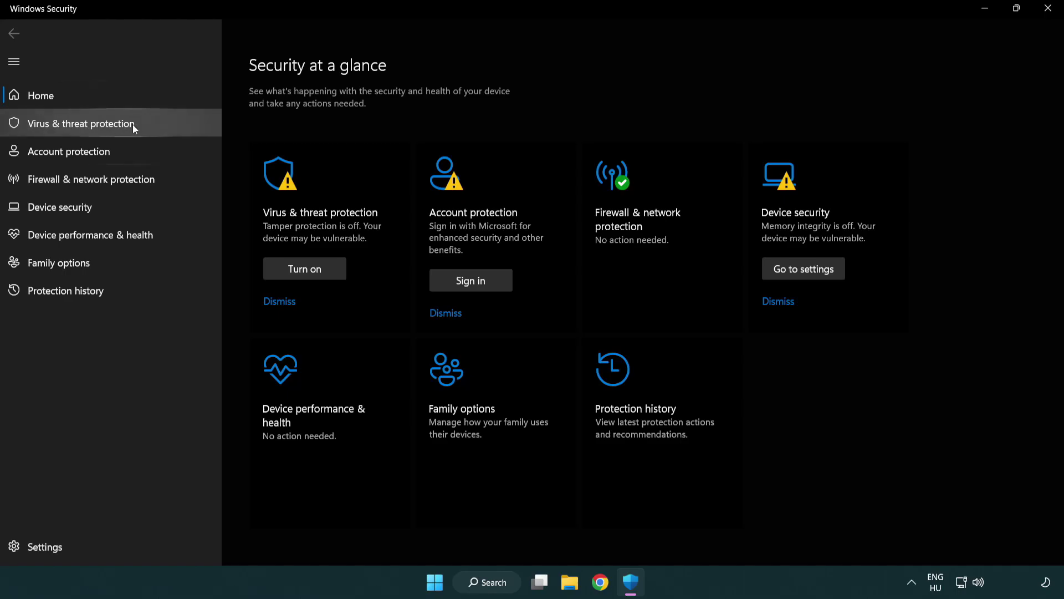
Go through Virus & threat protection settings to the Defender exclusions list.
click(161, 122)
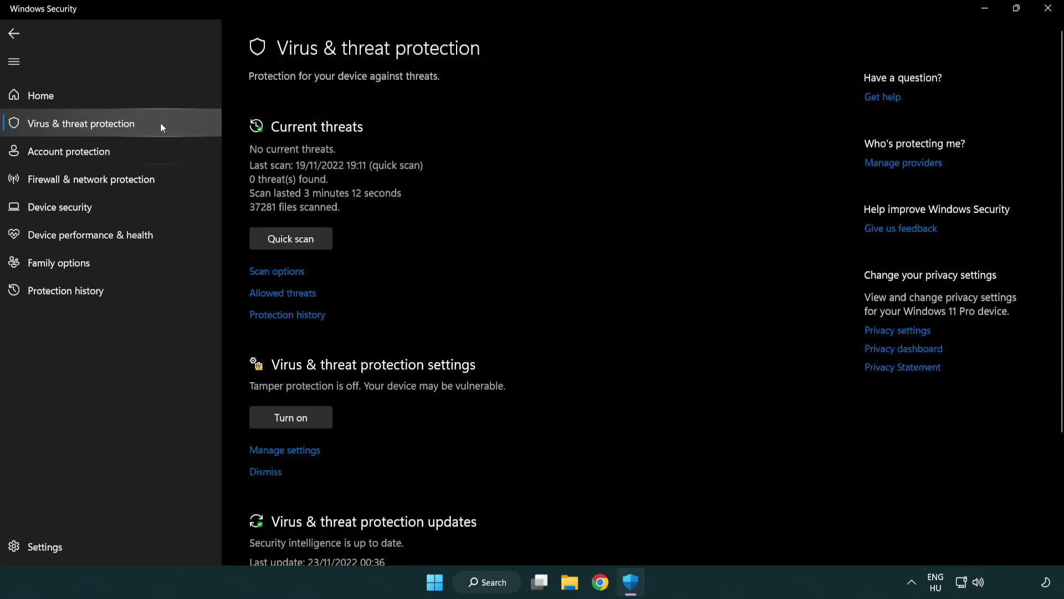
scroll(313, 241, down, 1)
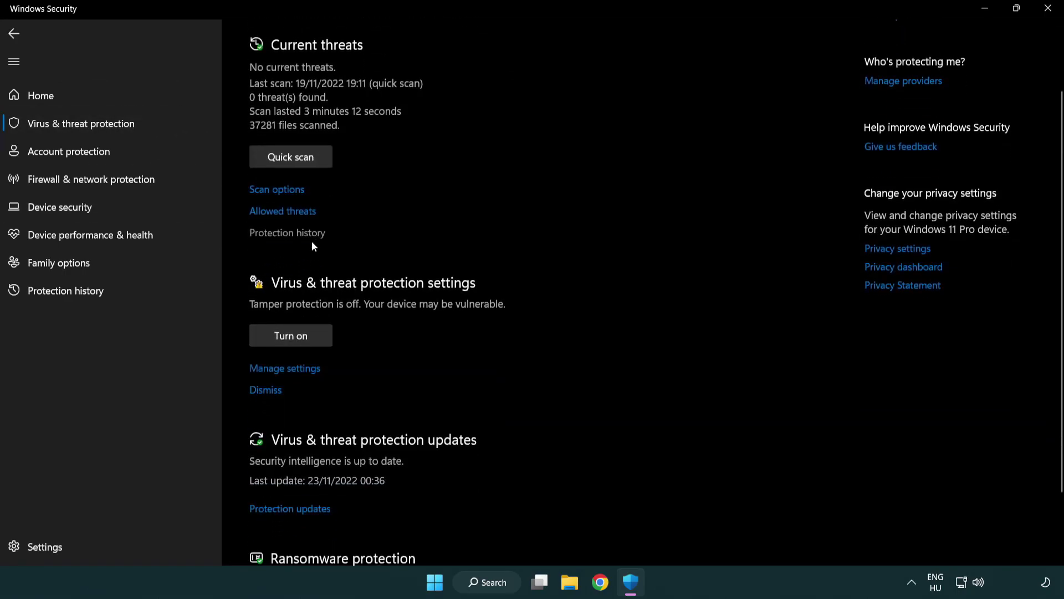
click(283, 369)
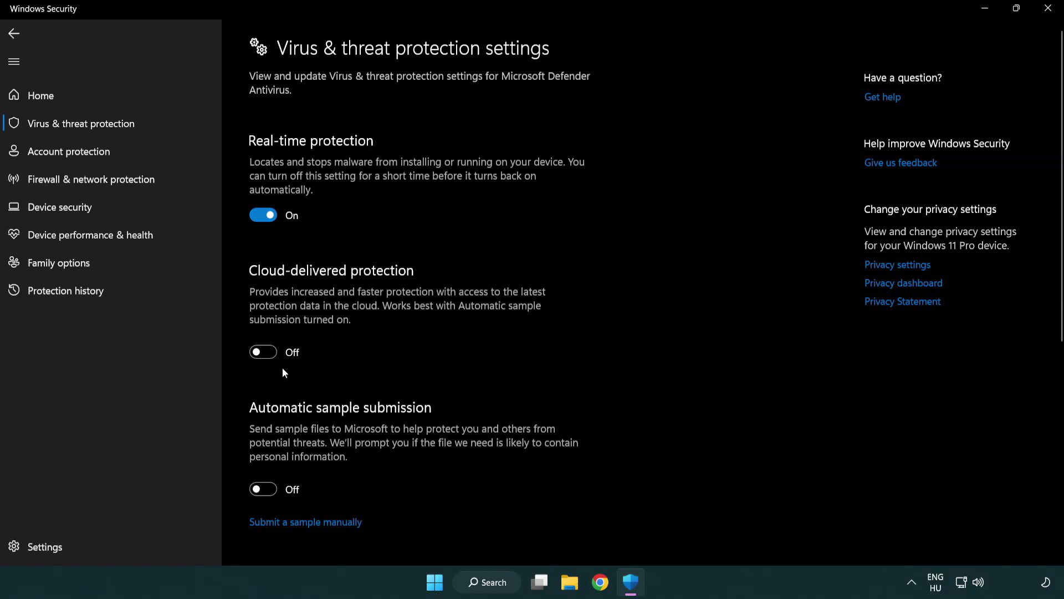
scroll(282, 367, down, 1)
scroll(283, 368, down, 1)
scroll(284, 368, down, 1)
scroll(283, 368, down, 2)
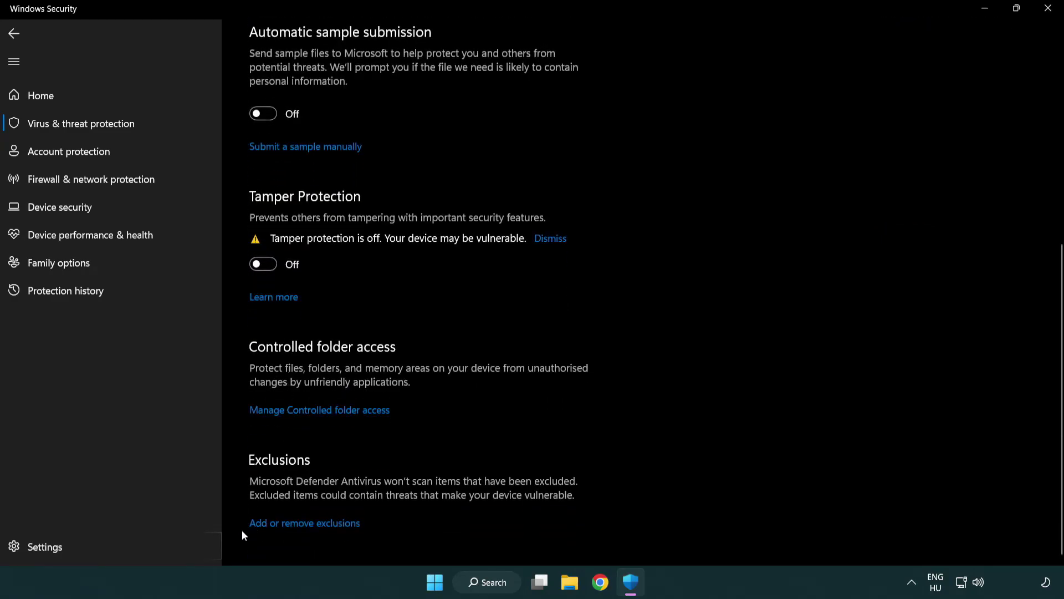
click(335, 525)
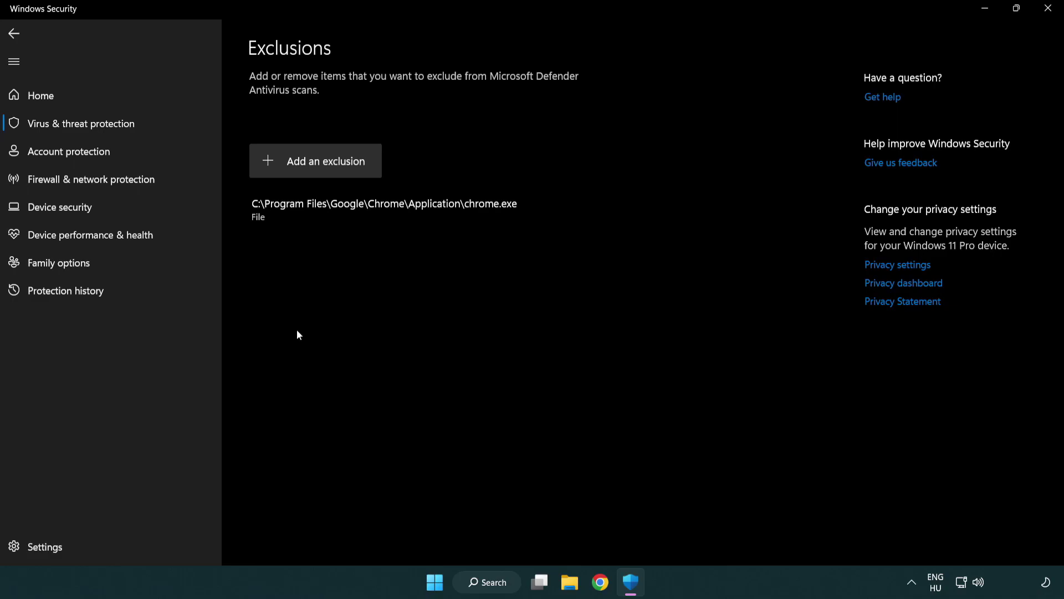
Add a new exclusion of type Folder so the folder picker appears.
click(318, 162)
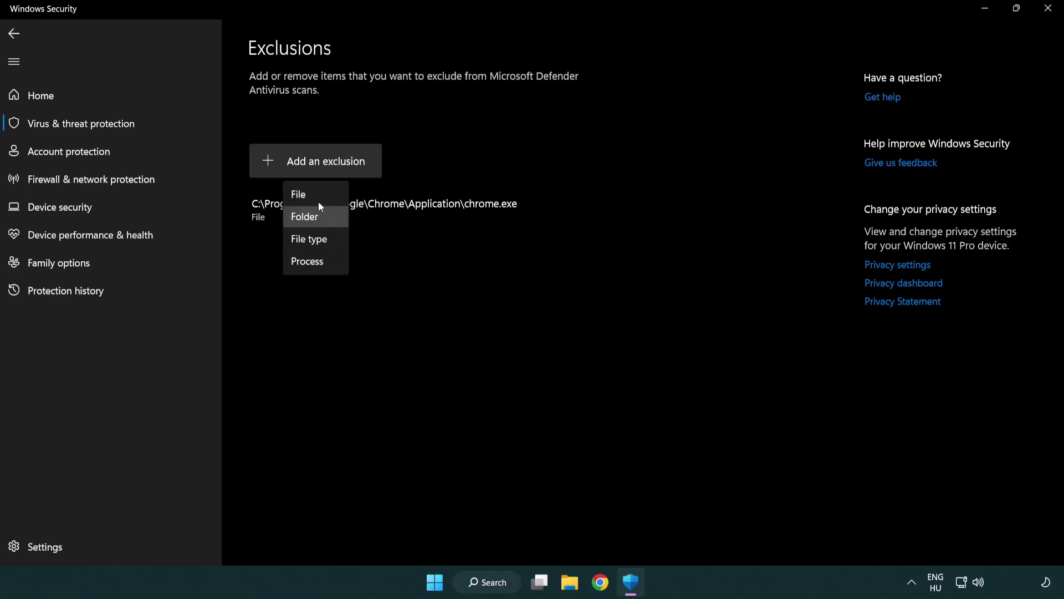
click(320, 197)
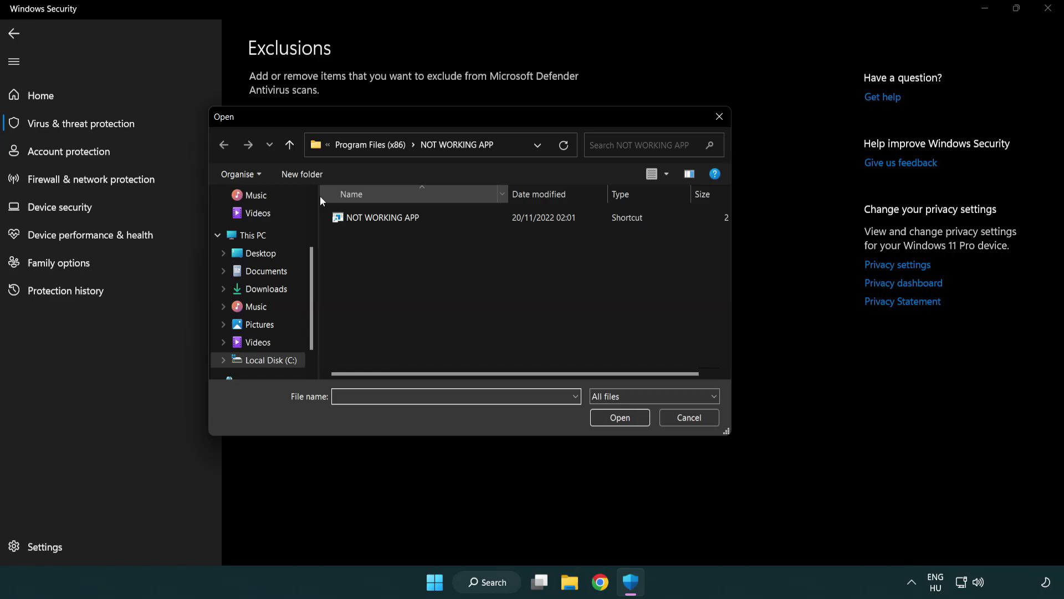
Navigate This PC > Local Disk (C:) > Program Files (x86) and select NOT WORKING APP as the exclusion.
click(360, 148)
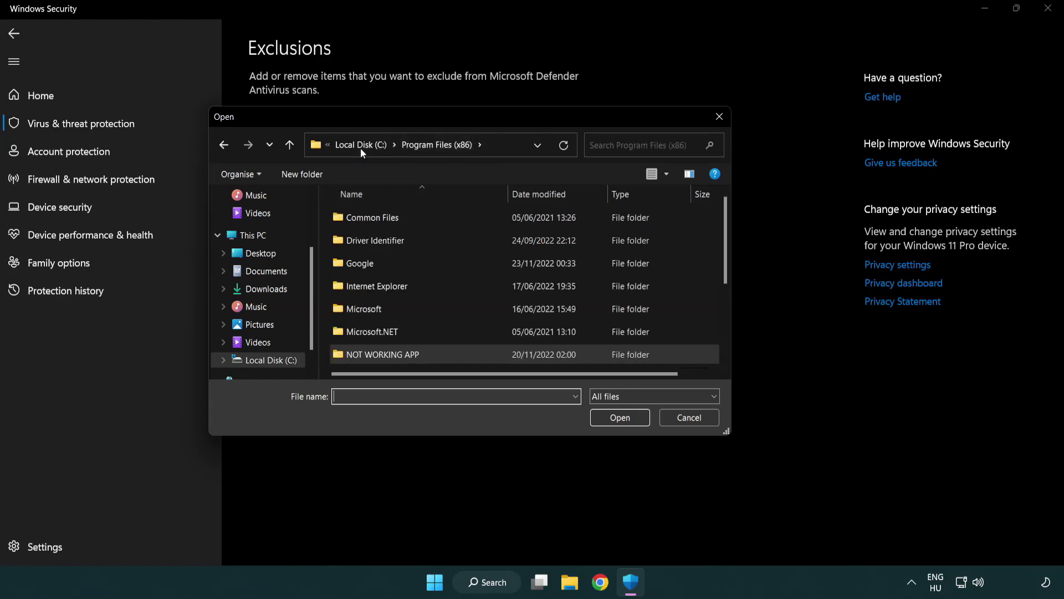
click(366, 147)
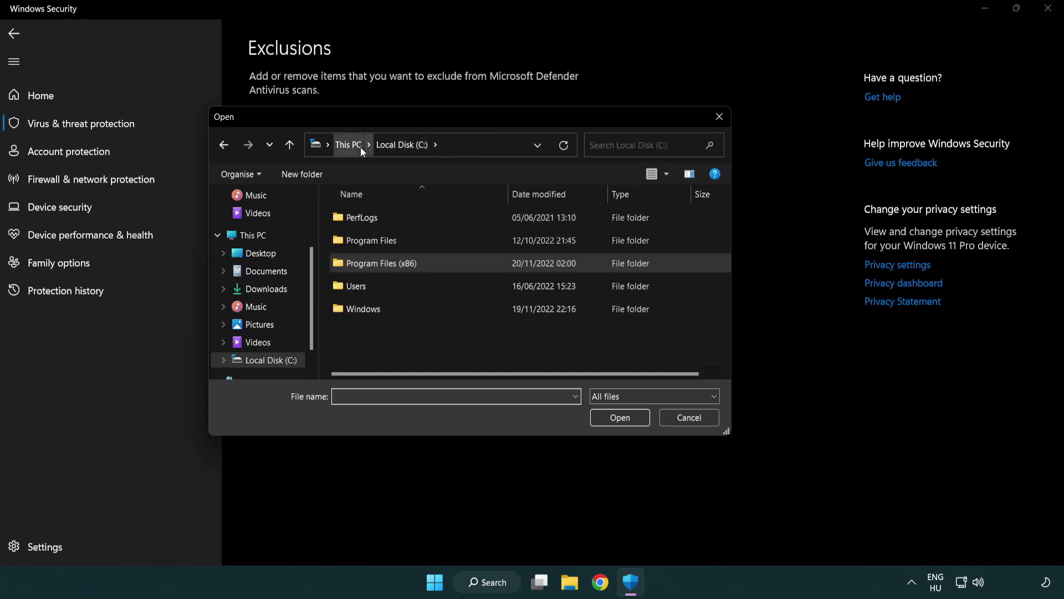
click(360, 148)
double_click(389, 367)
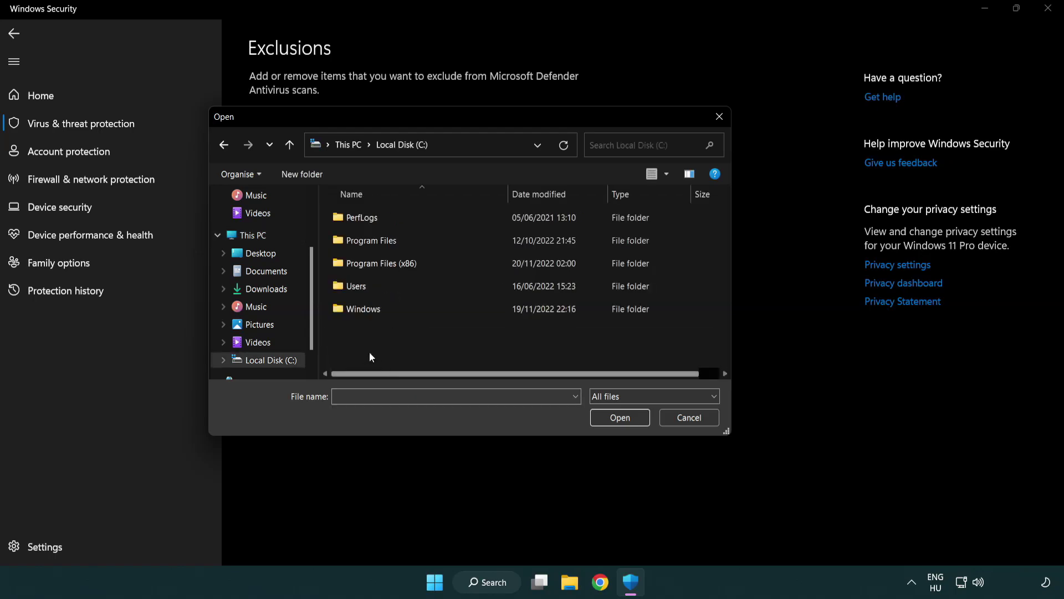
double_click(389, 261)
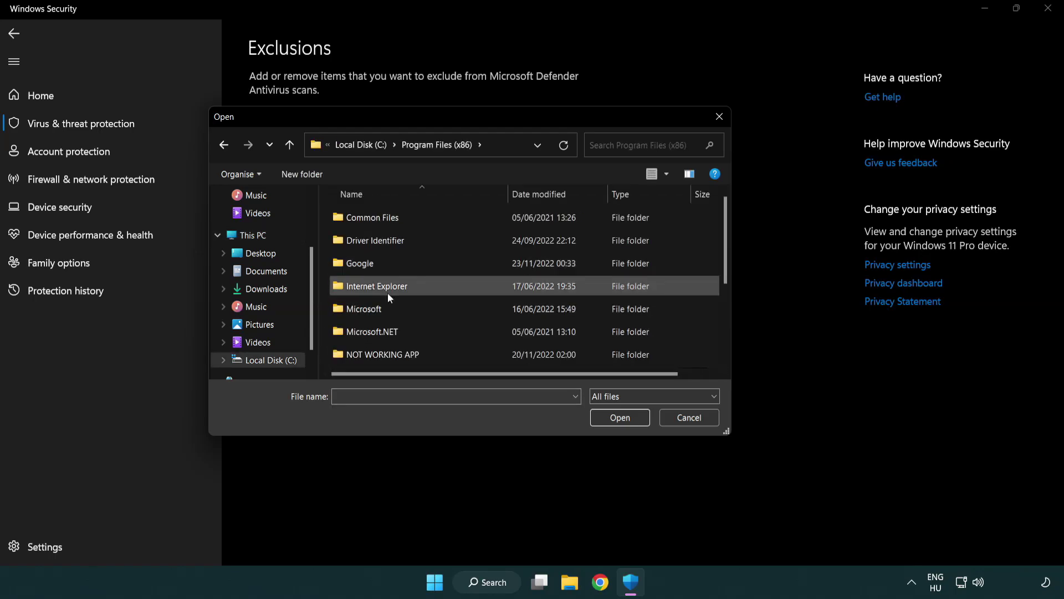
double_click(396, 356)
click(376, 216)
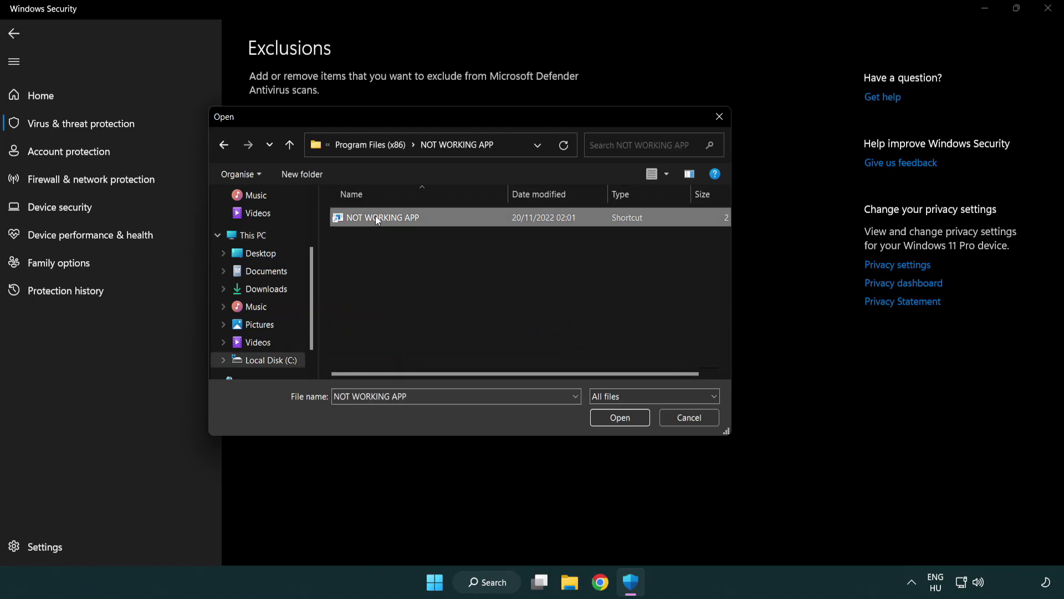
click(617, 421)
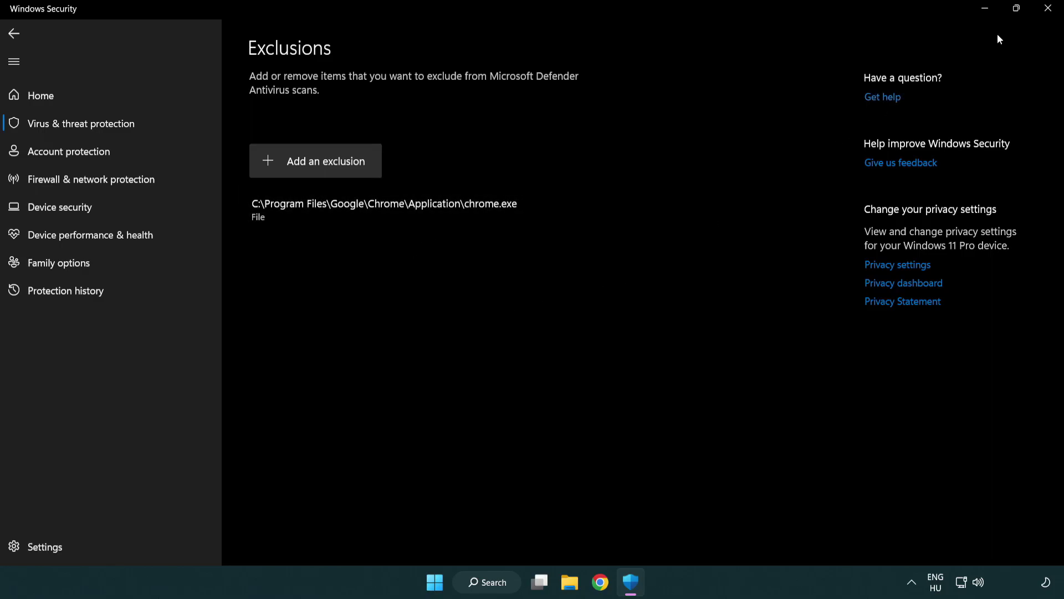
Close Windows Security and show the Start menu's power options for restarting.
click(1050, 17)
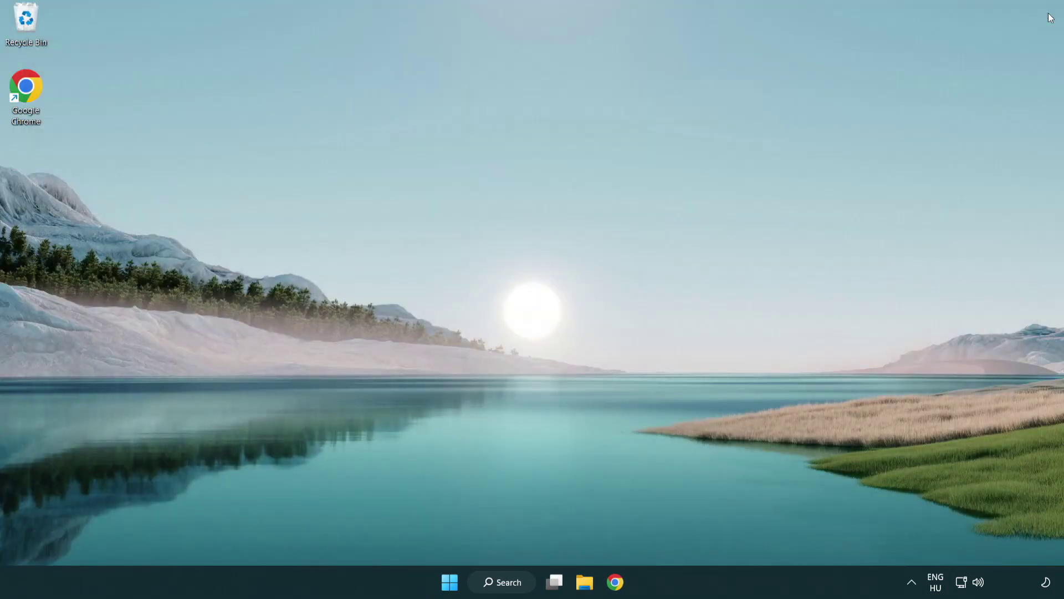
click(436, 582)
click(706, 534)
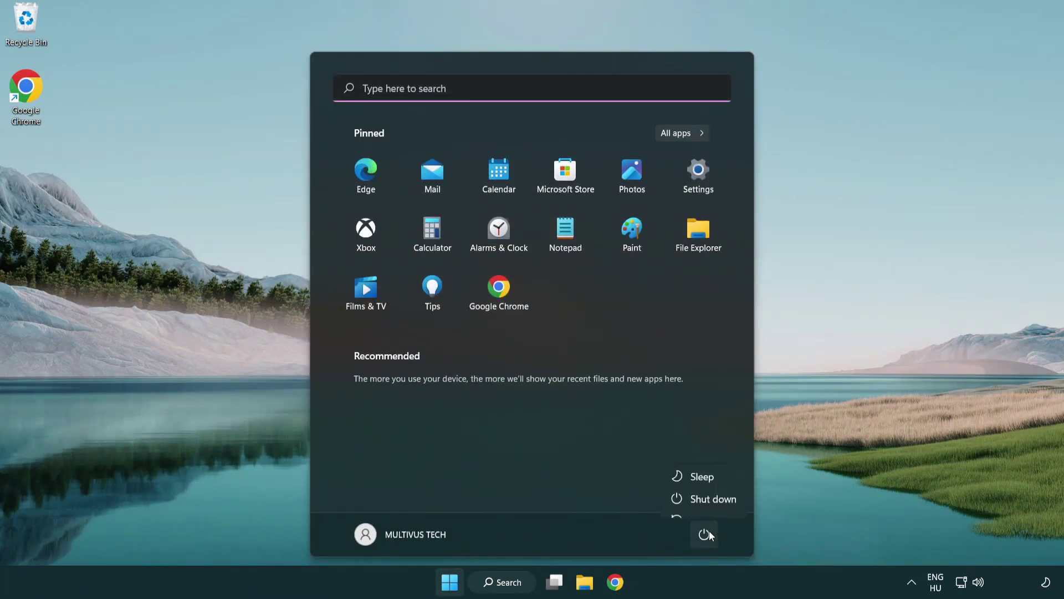